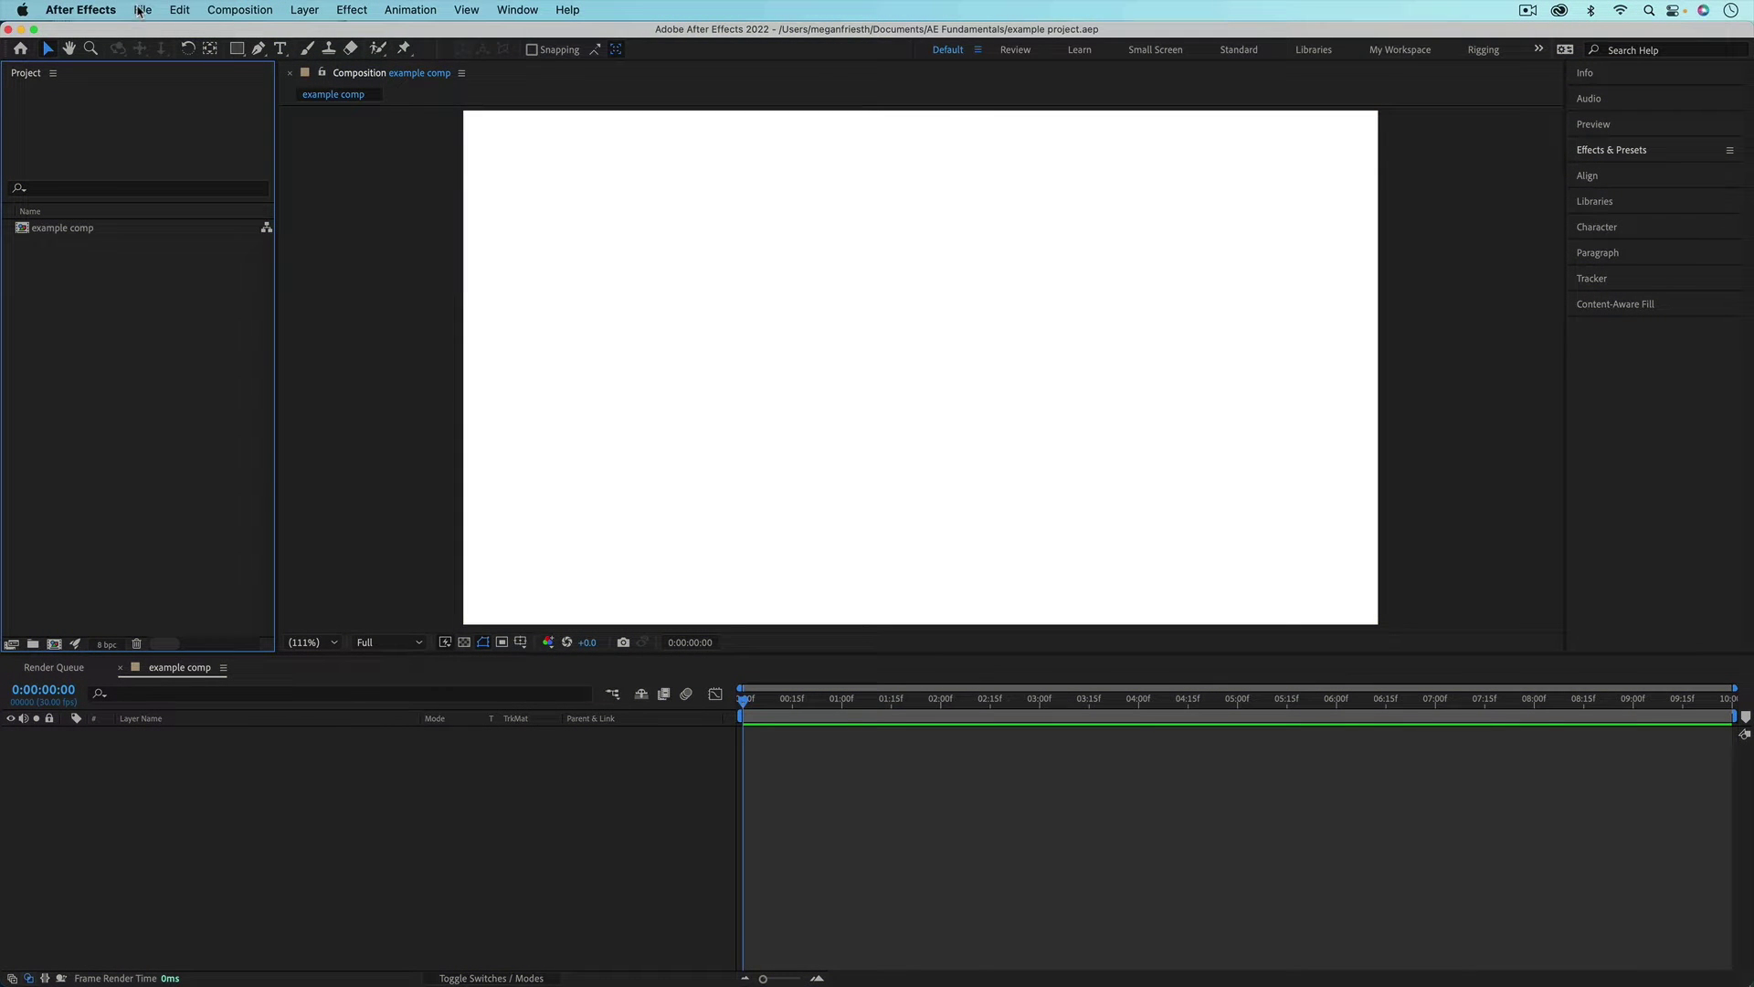
Step: Open the Import File dialog from the File menu, showing the AE Fundamentals folder
left_click(140, 11)
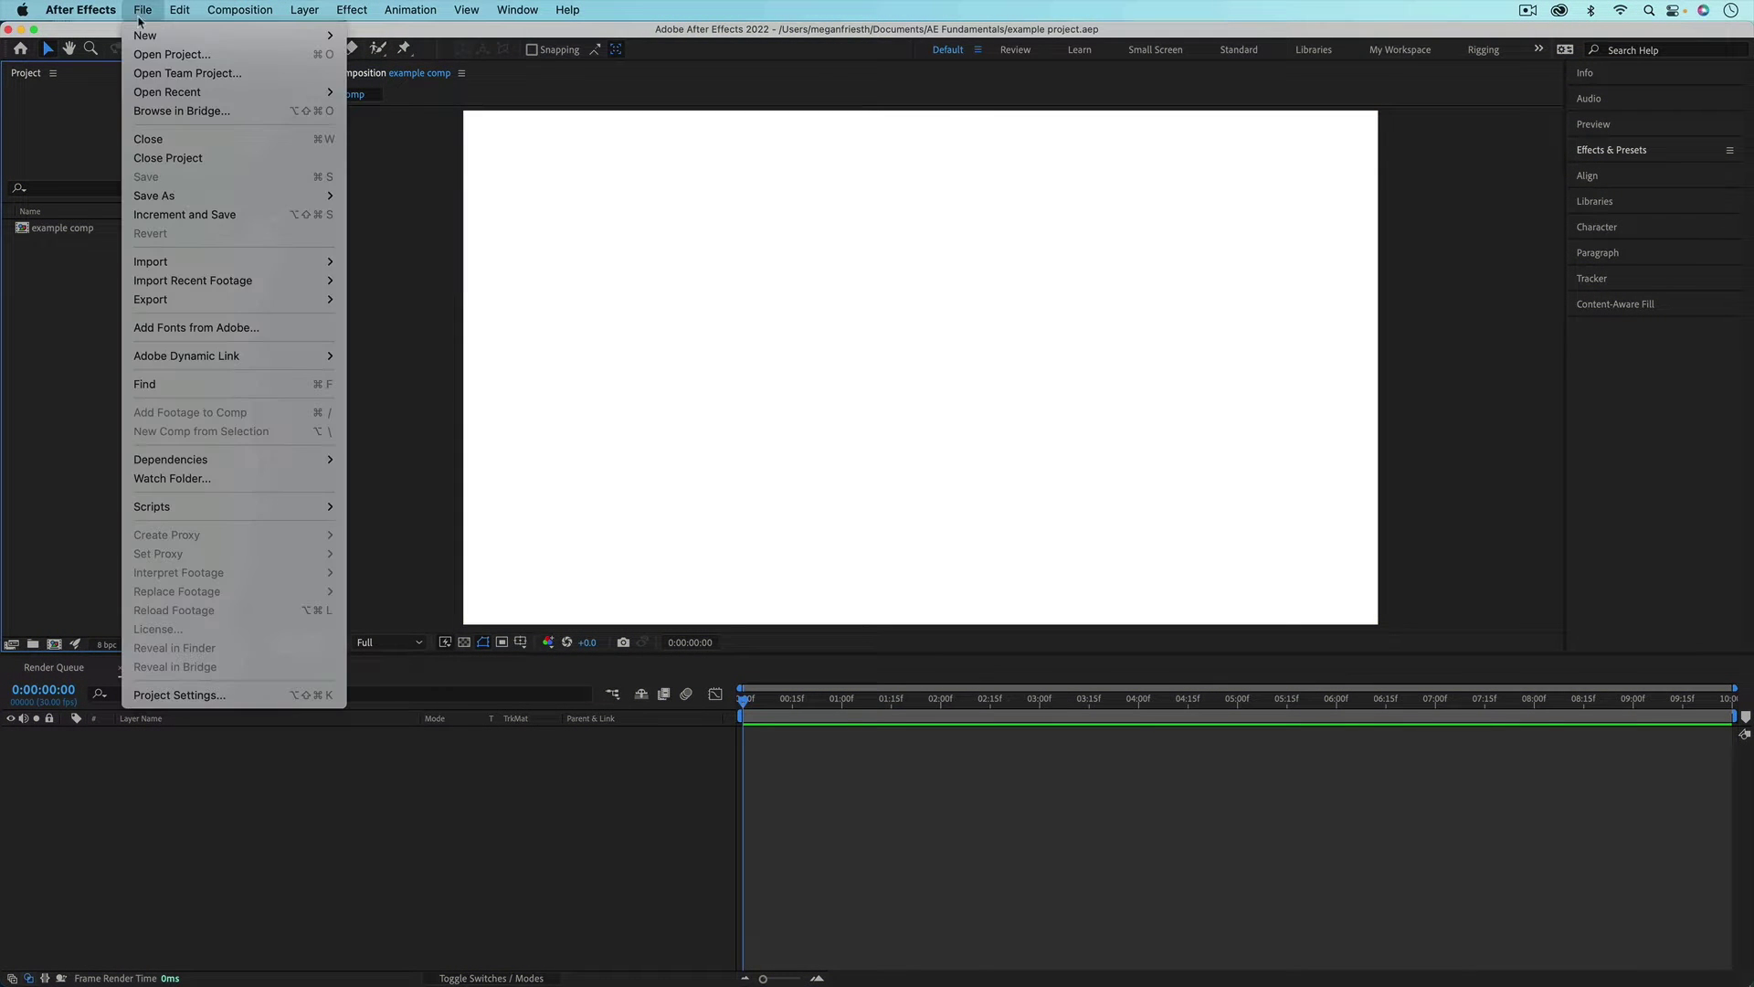
mouse_move(301, 262)
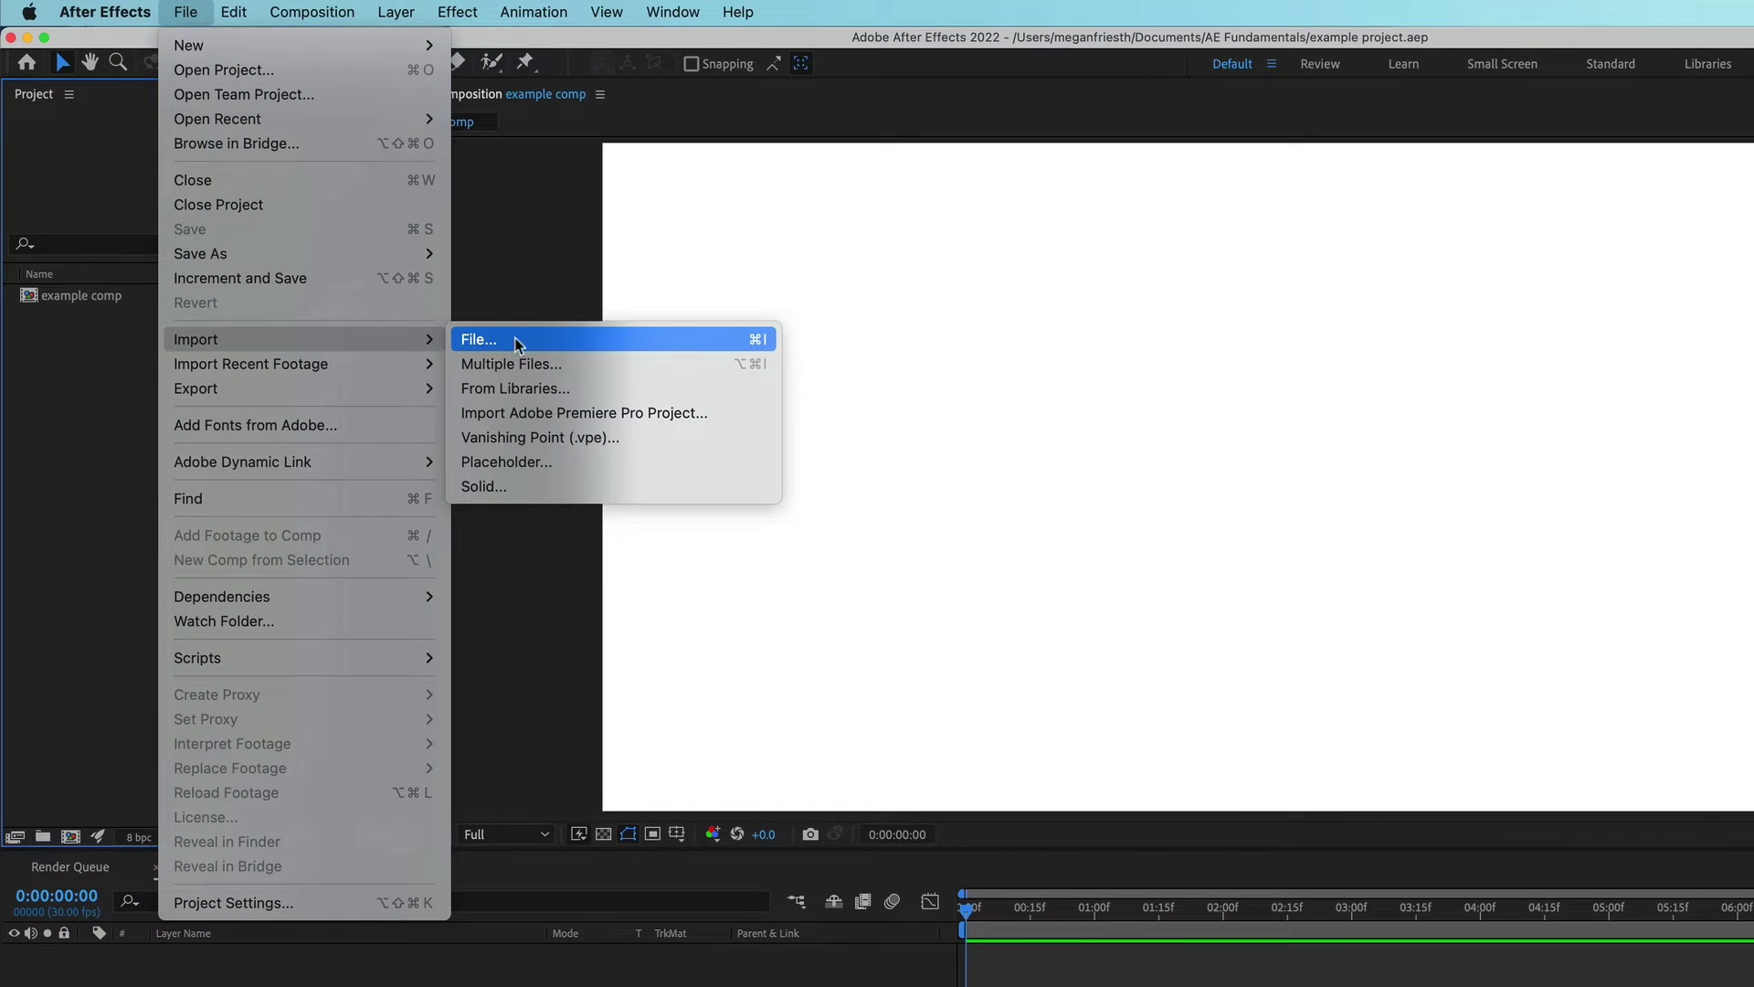
left_click(719, 340)
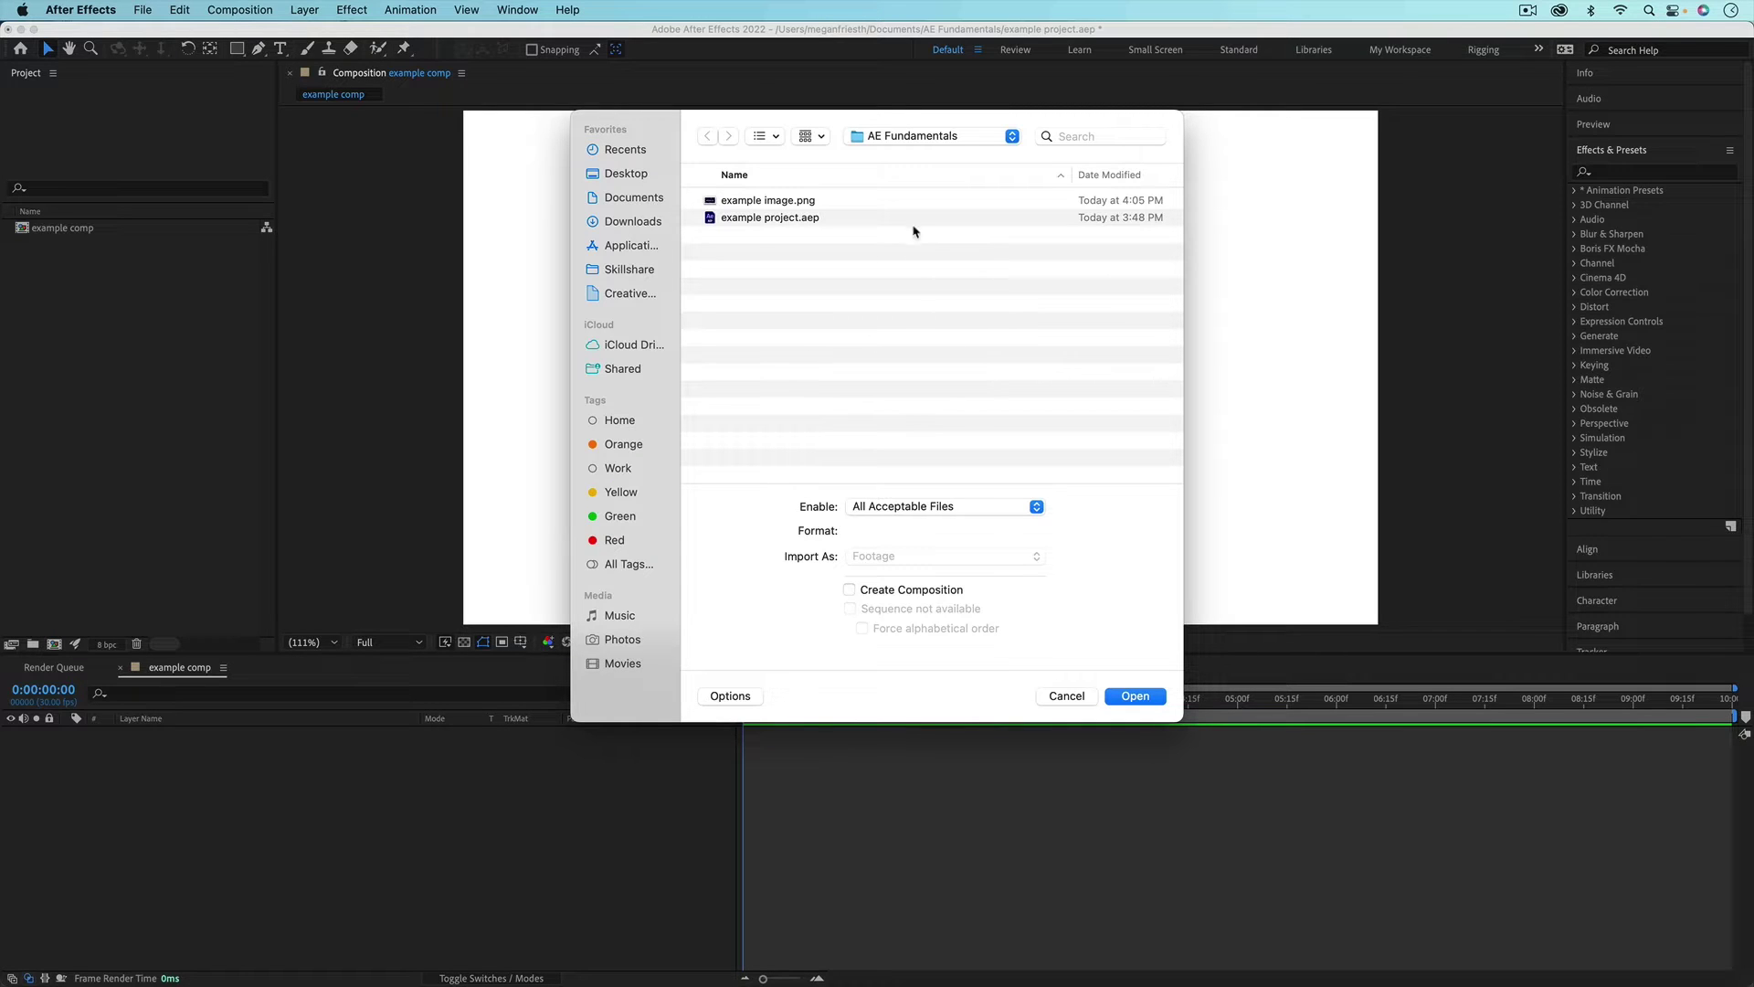
Step: Import example image.png, a 1920 x 1080 PNG, after checking the import options
left_click(867, 203)
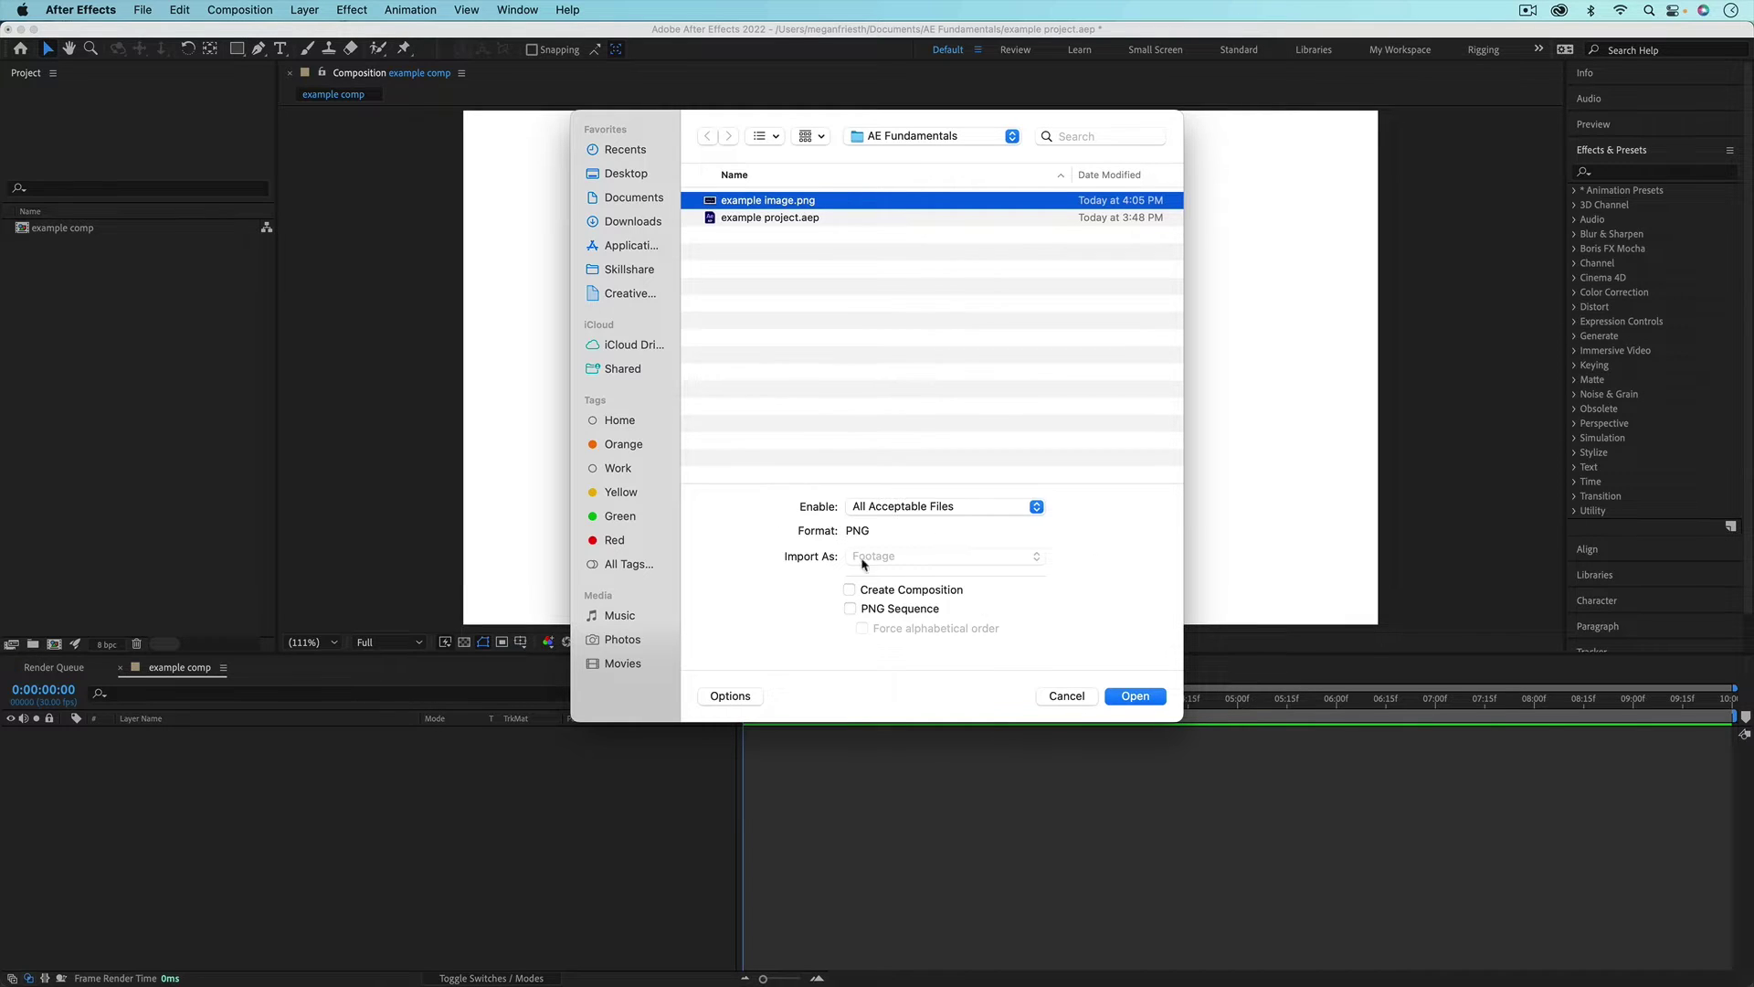
left_click(755, 700)
left_click(755, 700)
left_click(1136, 696)
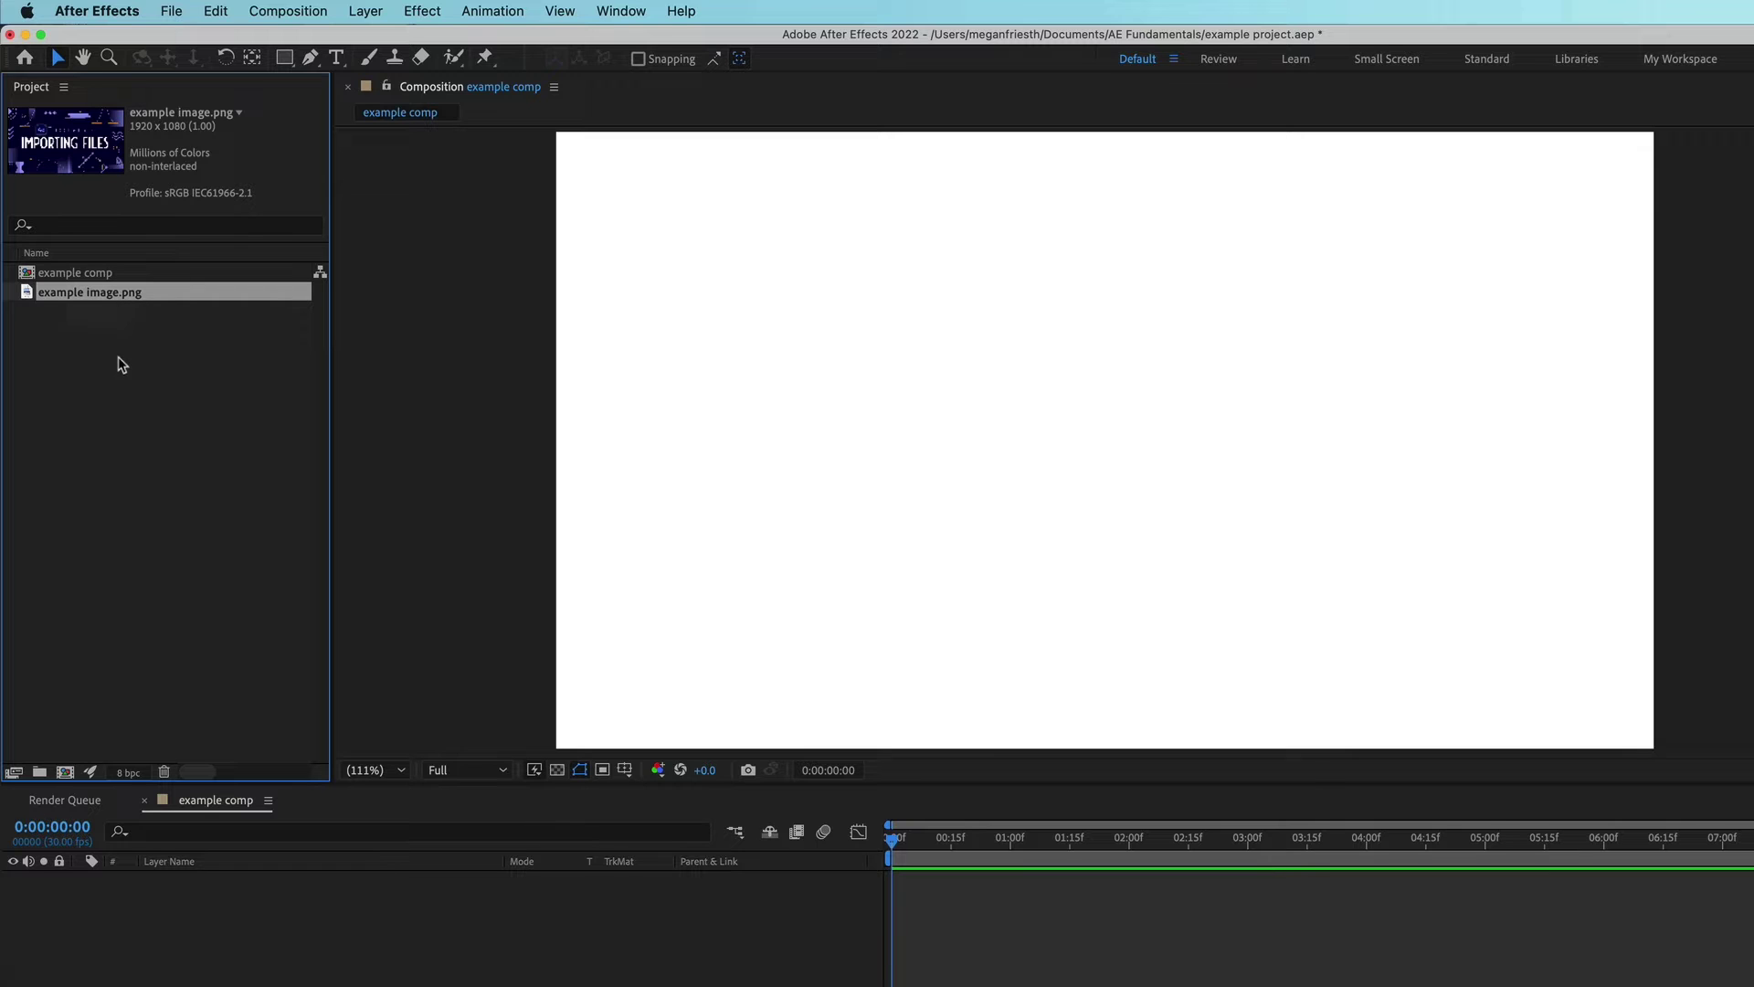
Step: Preview example image.png, add it to example comp, then select the value graph layer
double_click(87, 294)
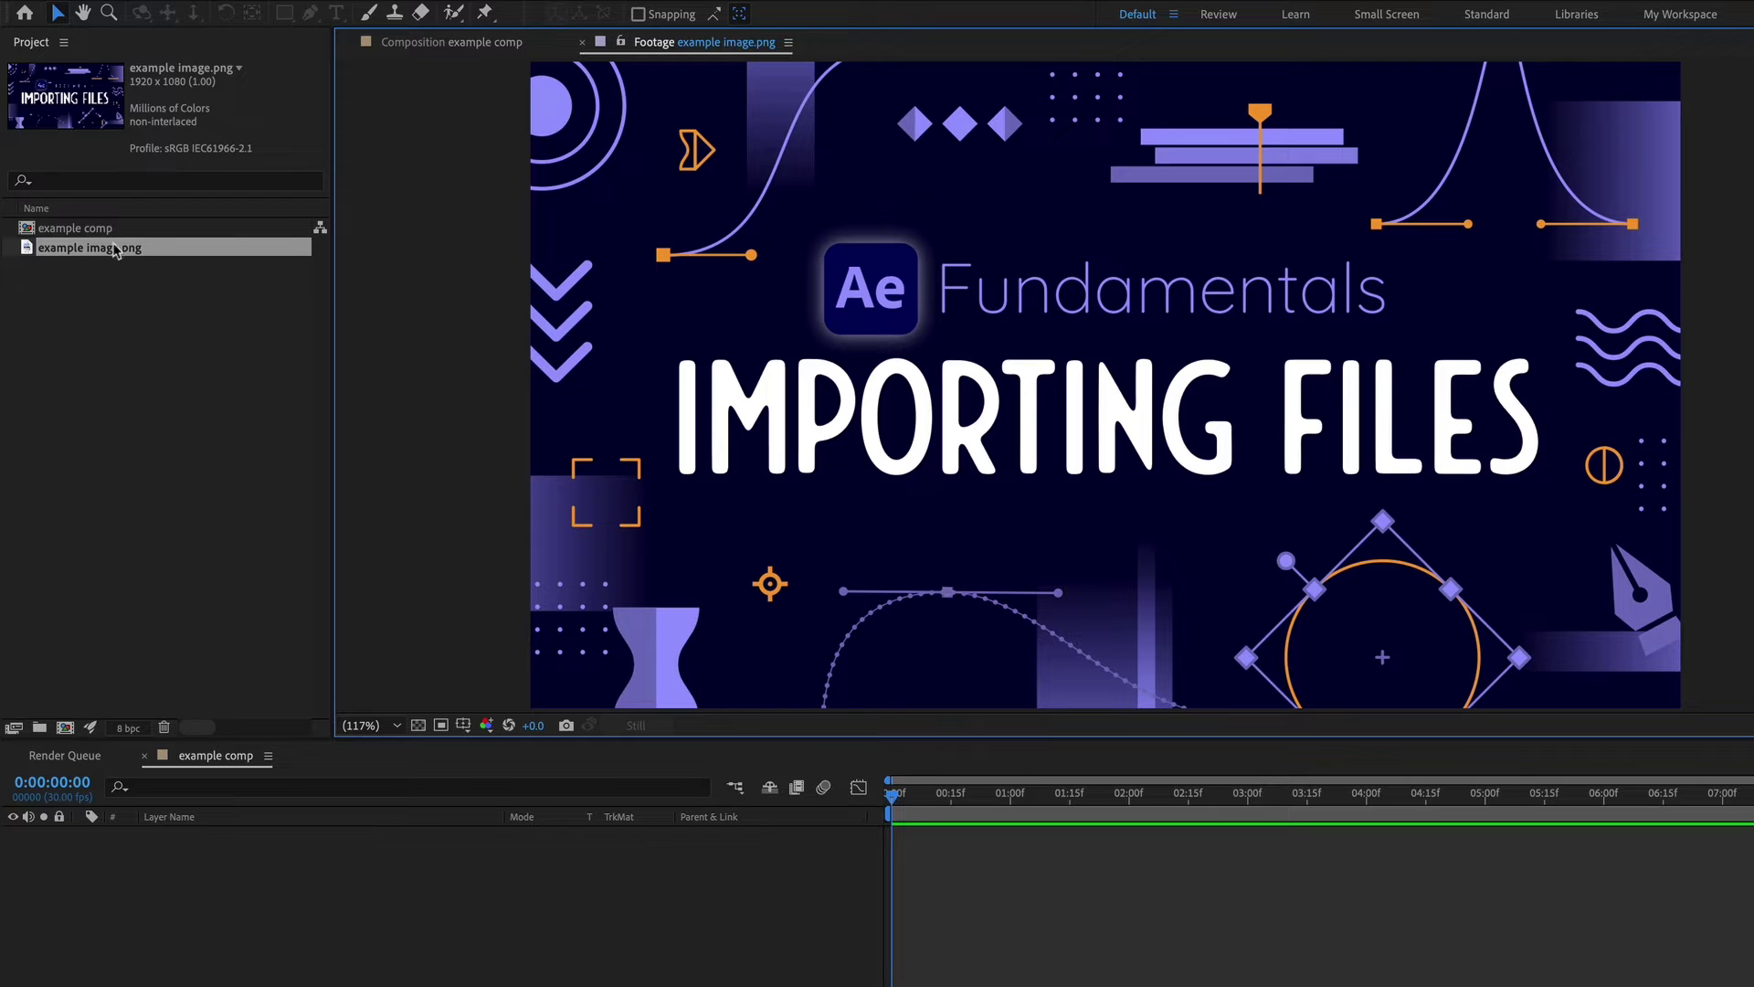
left_click_drag(103, 252, 273, 913)
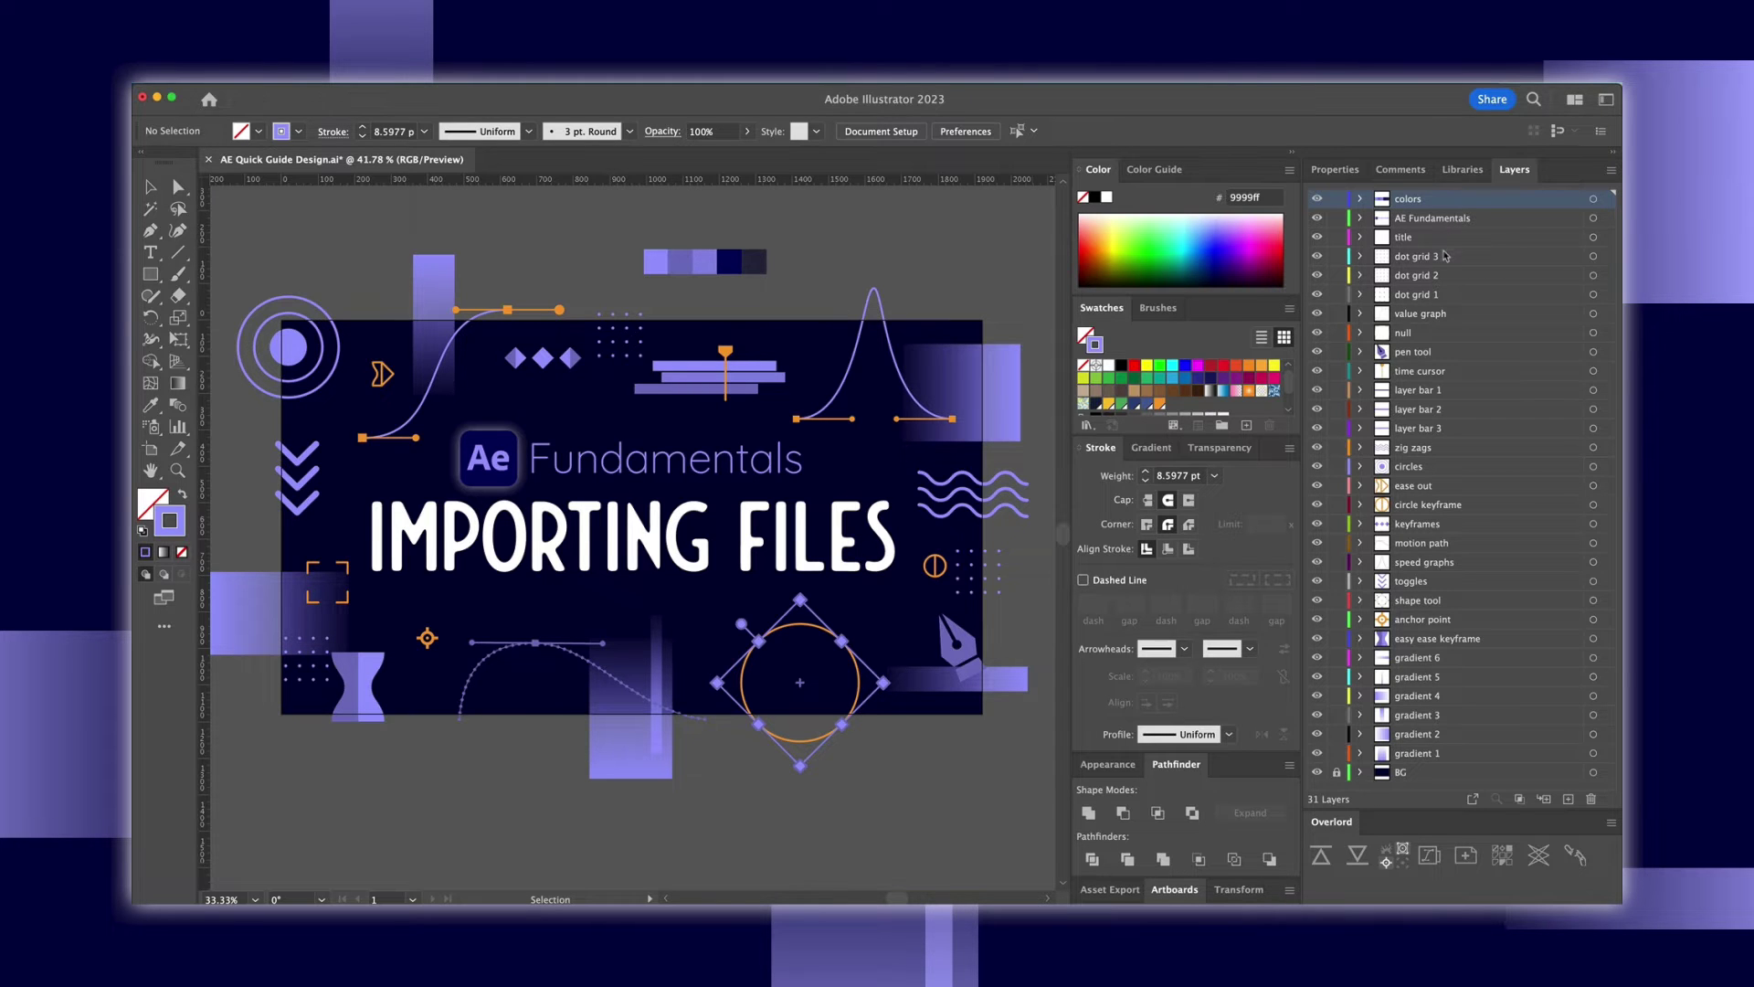
left_click(1447, 318)
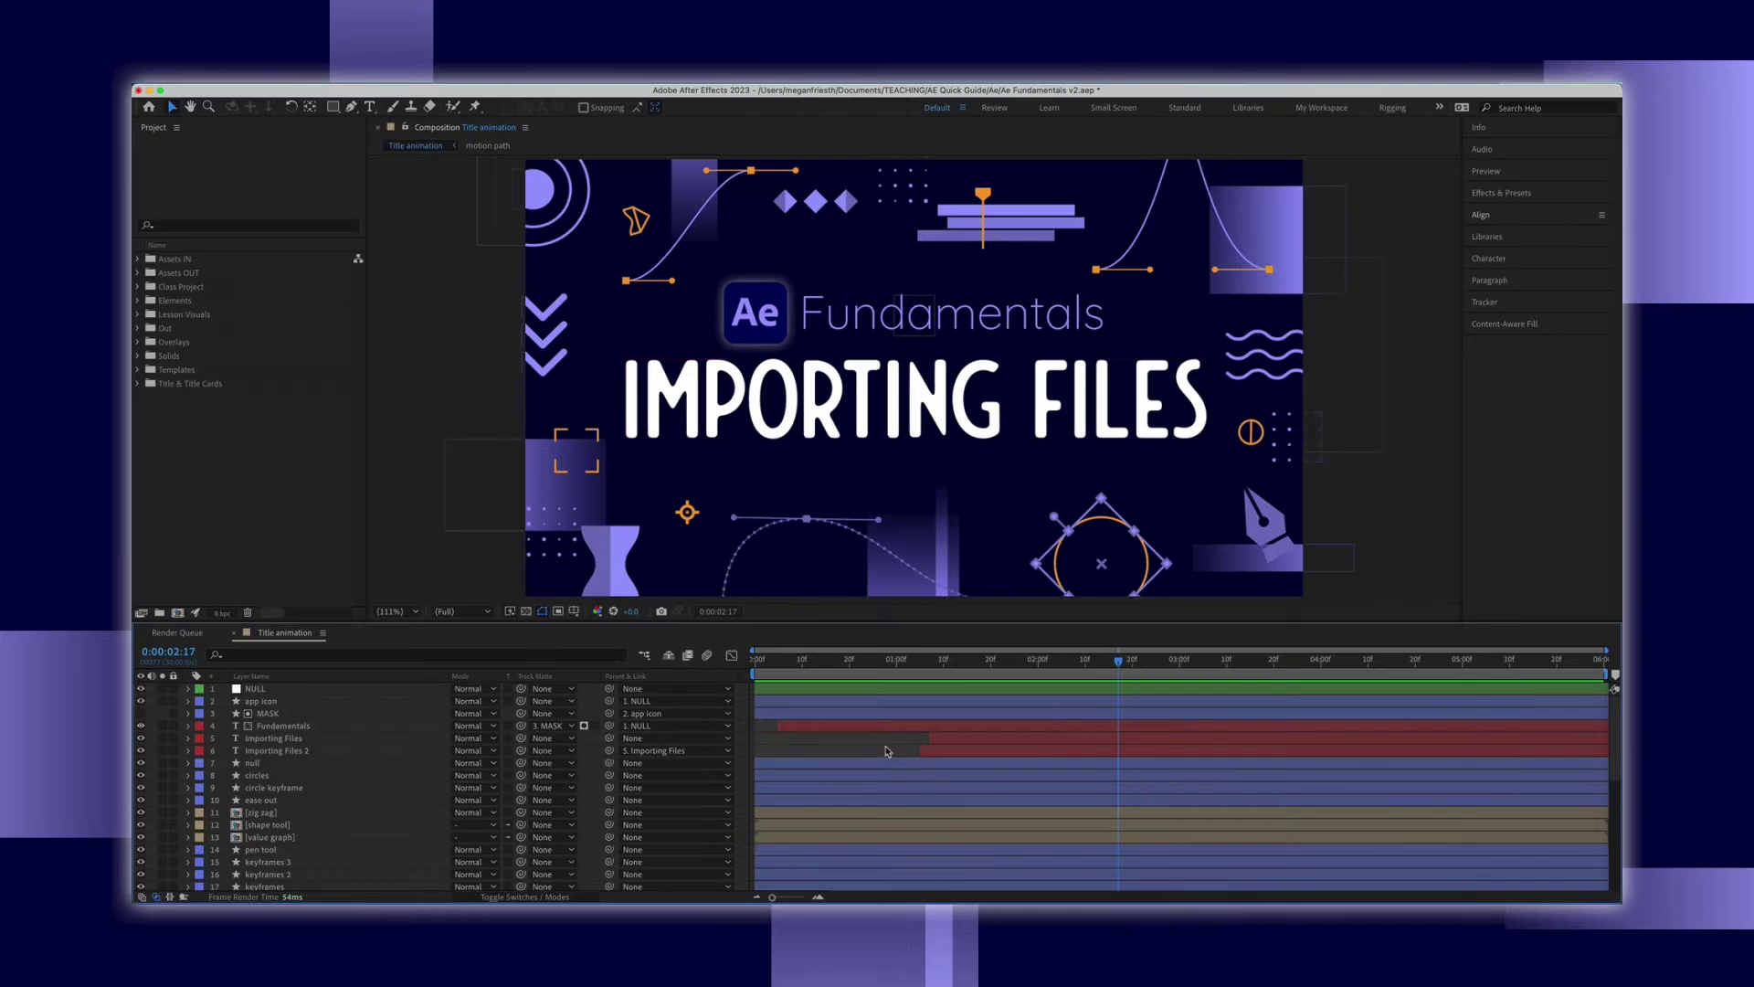
scroll(1071, 703, "down", 4)
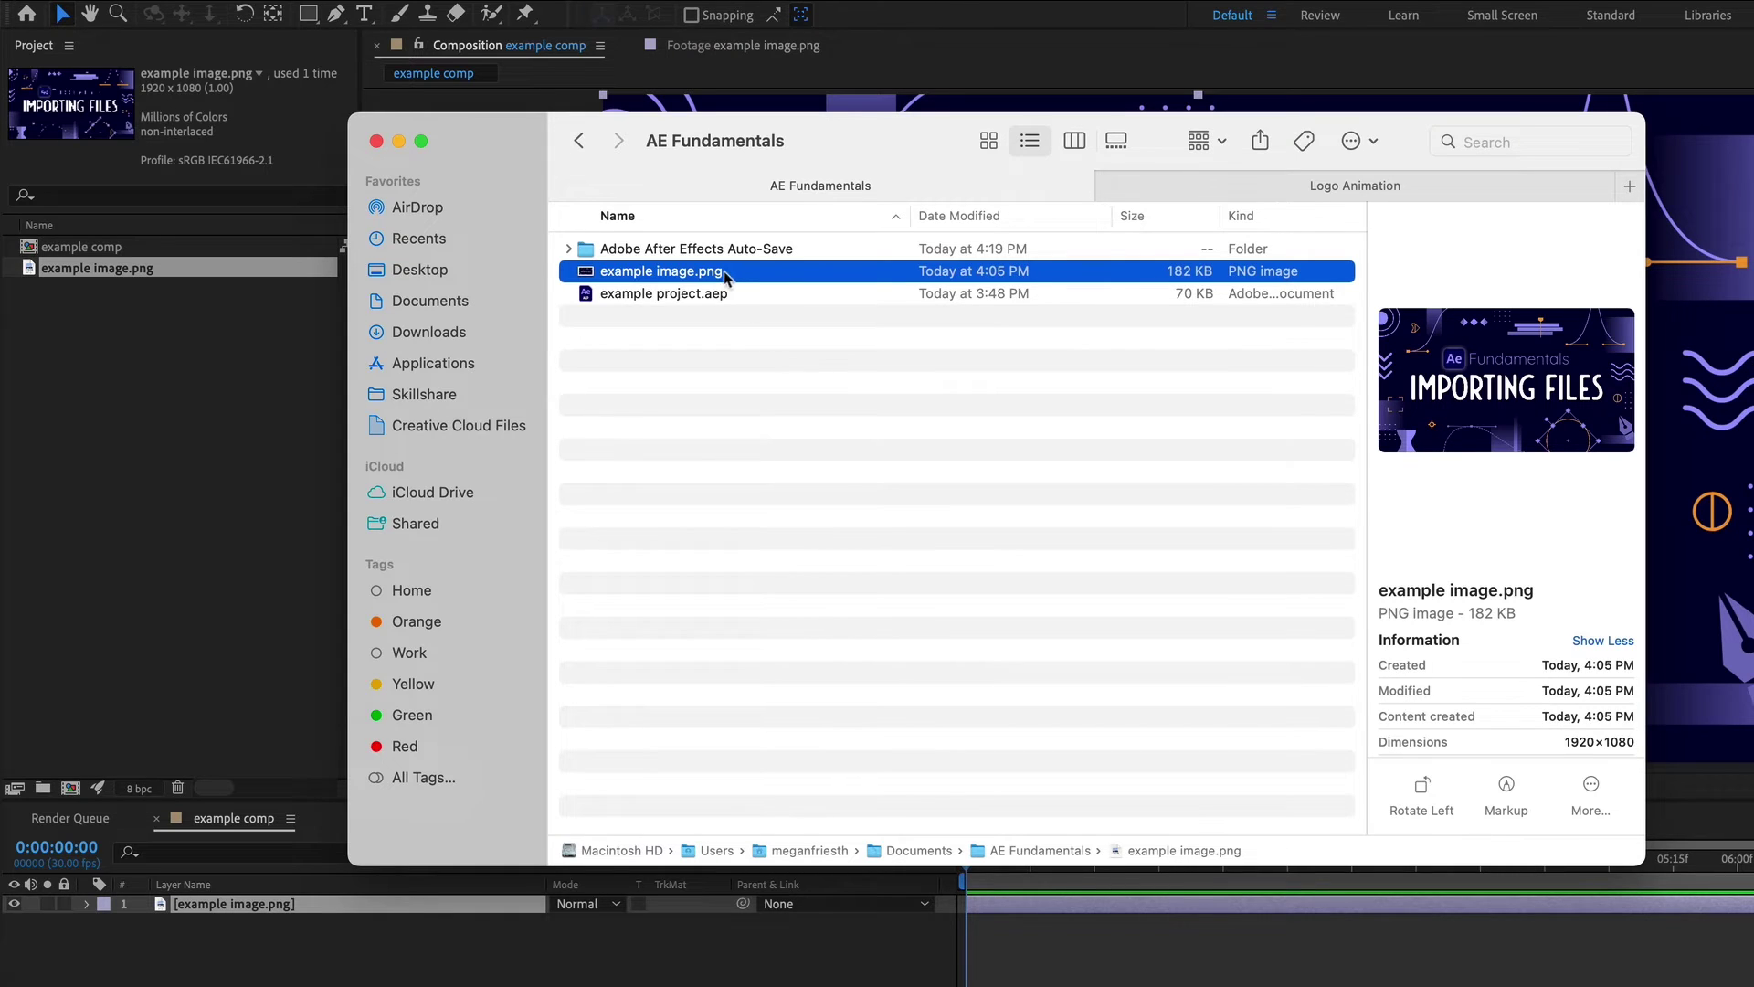
Step: Move example image.png from AE Fundamentals to the Desktop, then return to After Effects
left_click_drag(724, 271, 485, 269)
left_click(254, 422)
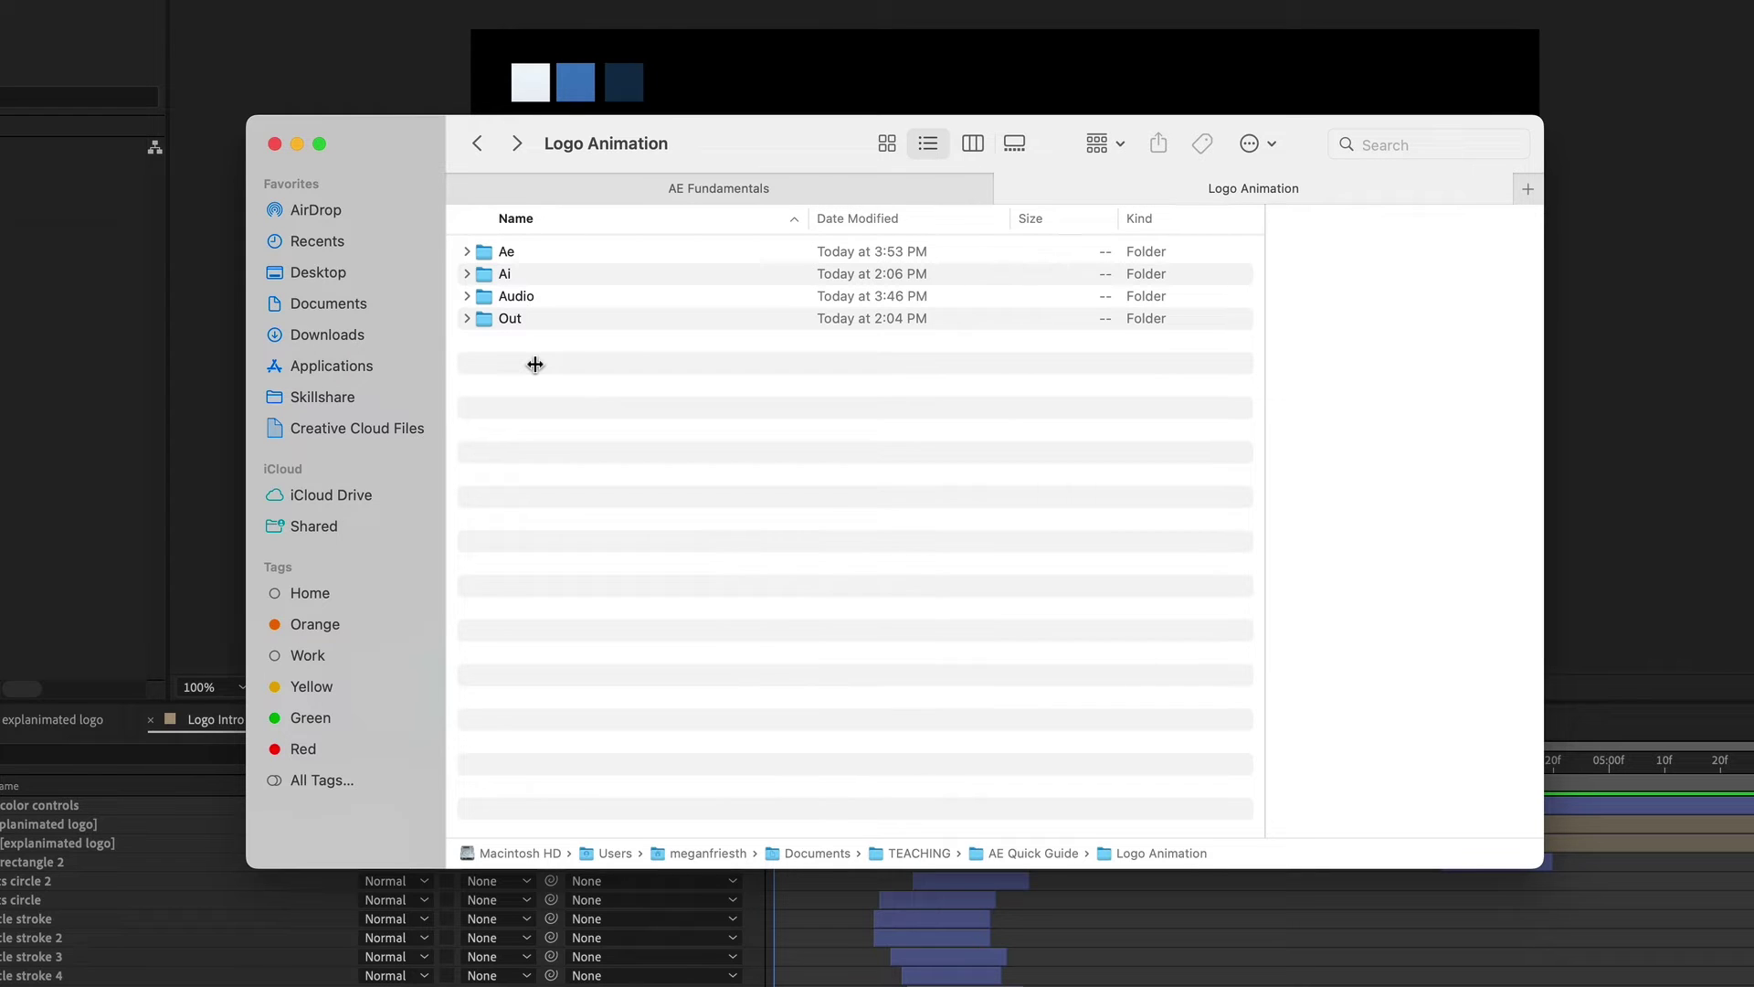
left_click(467, 252)
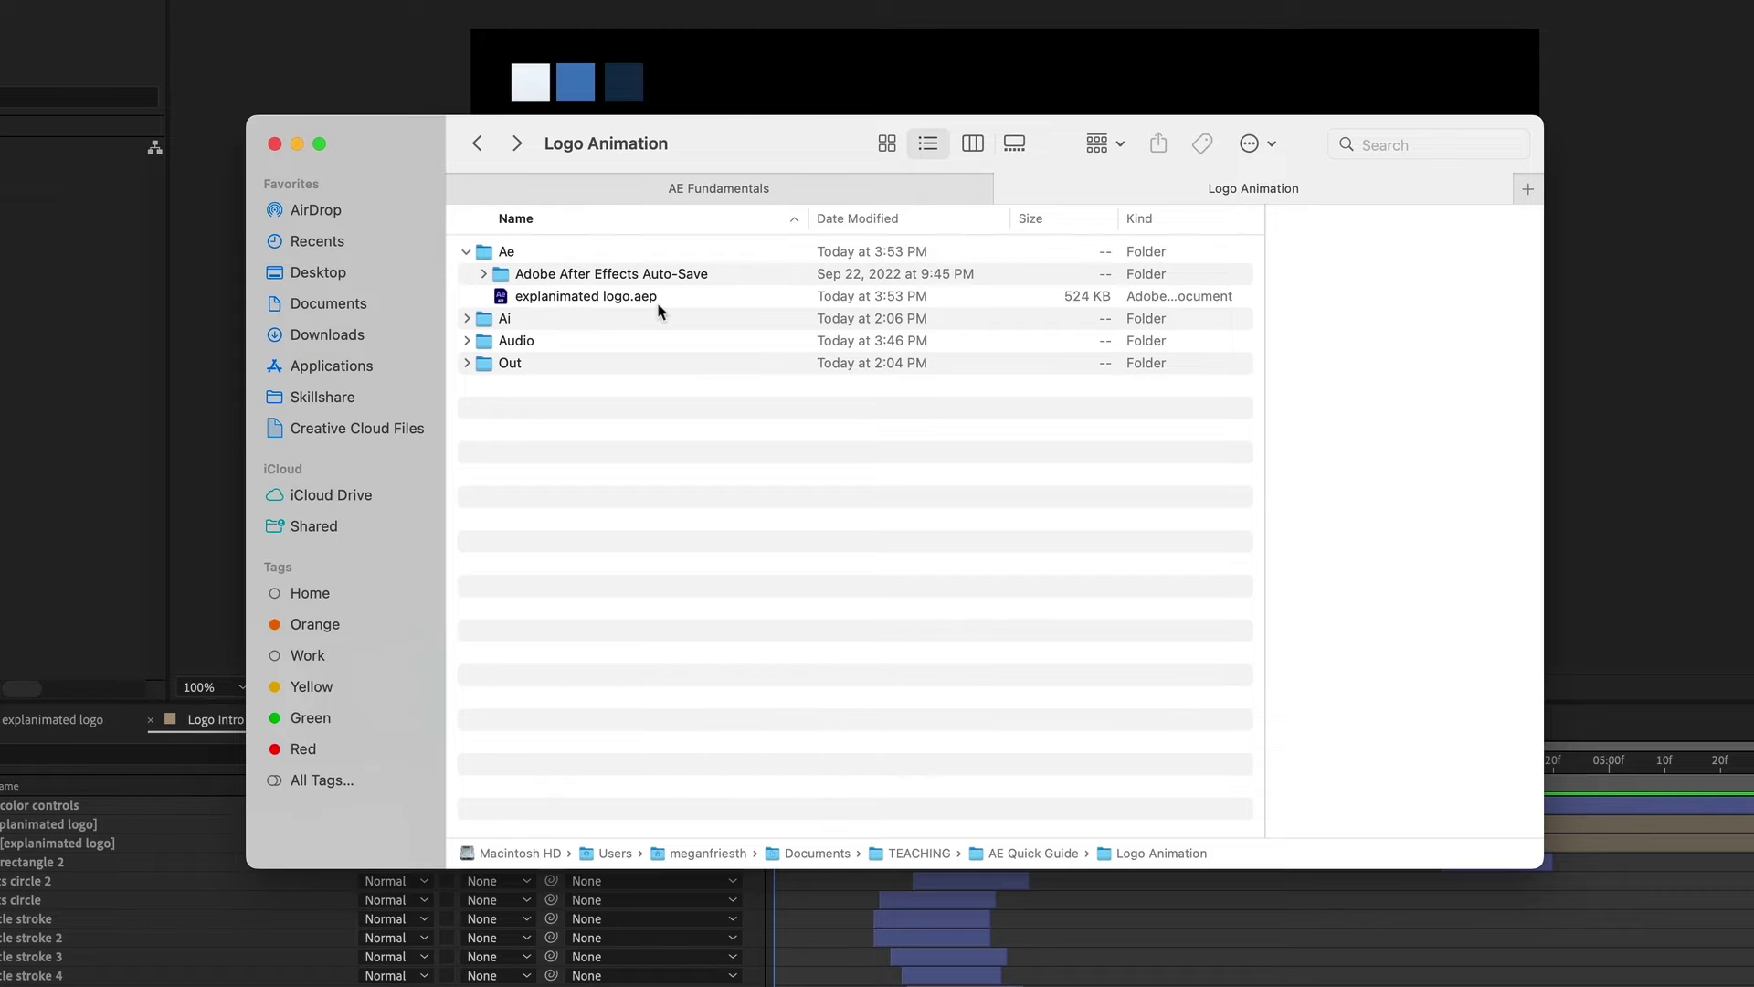
left_click(467, 318)
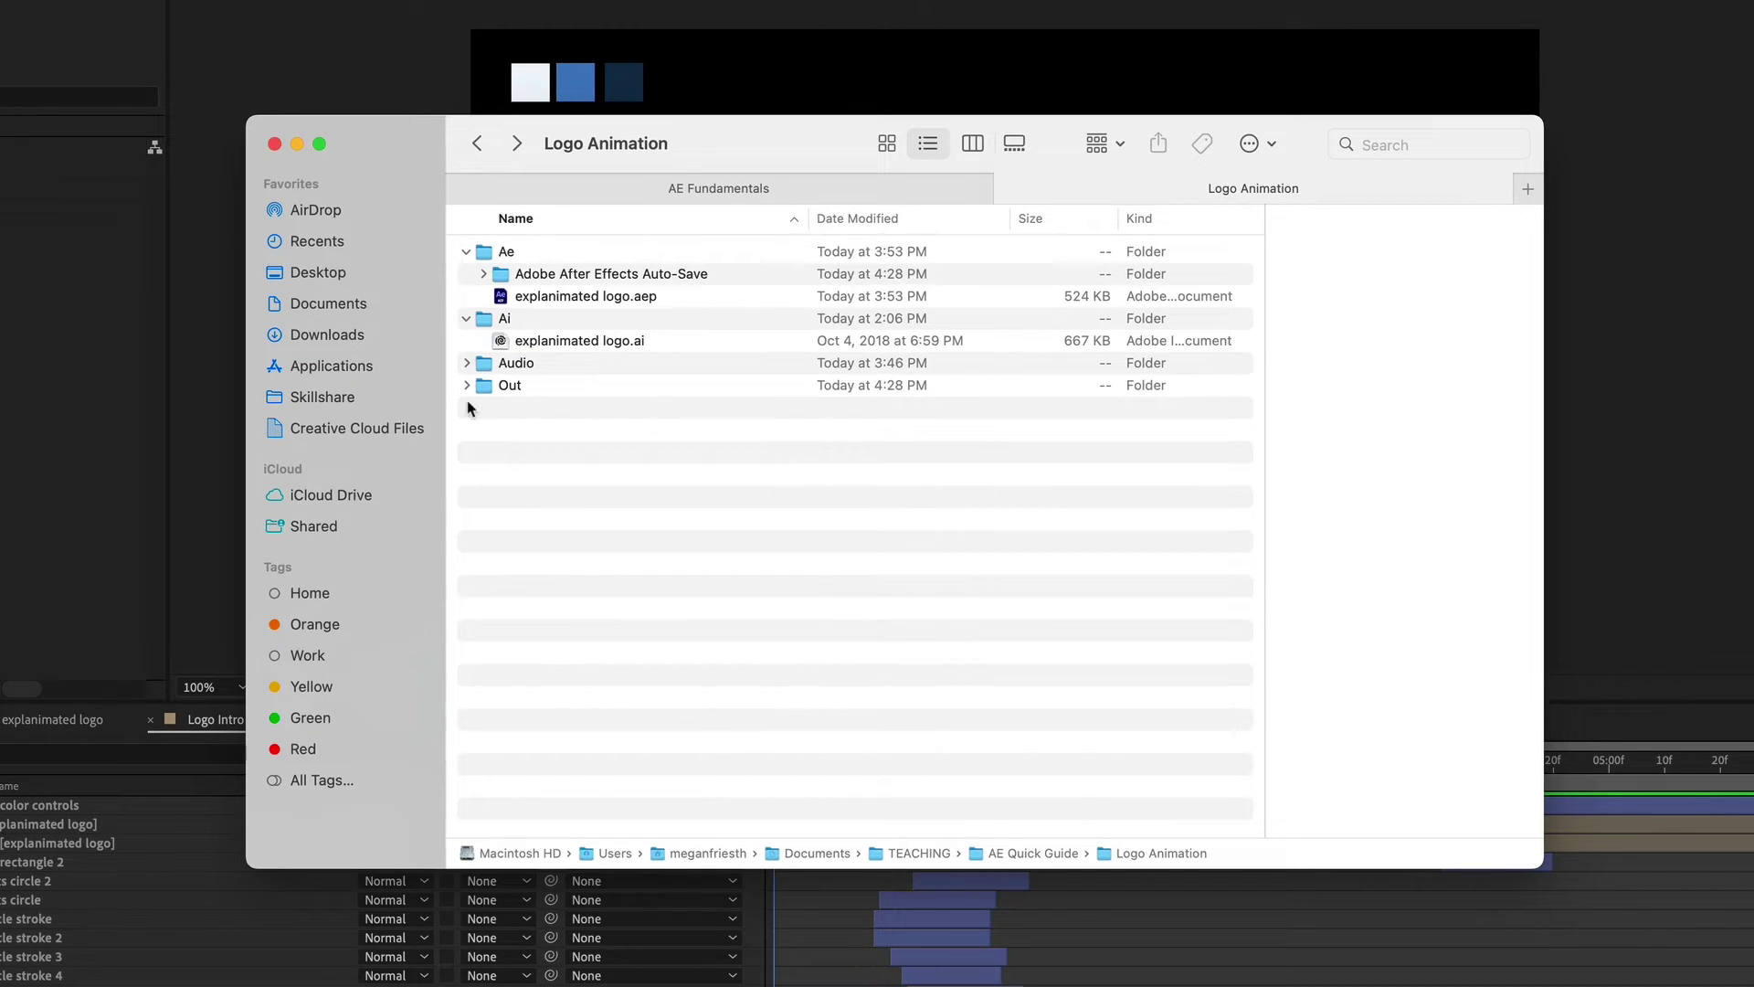
left_click(467, 364)
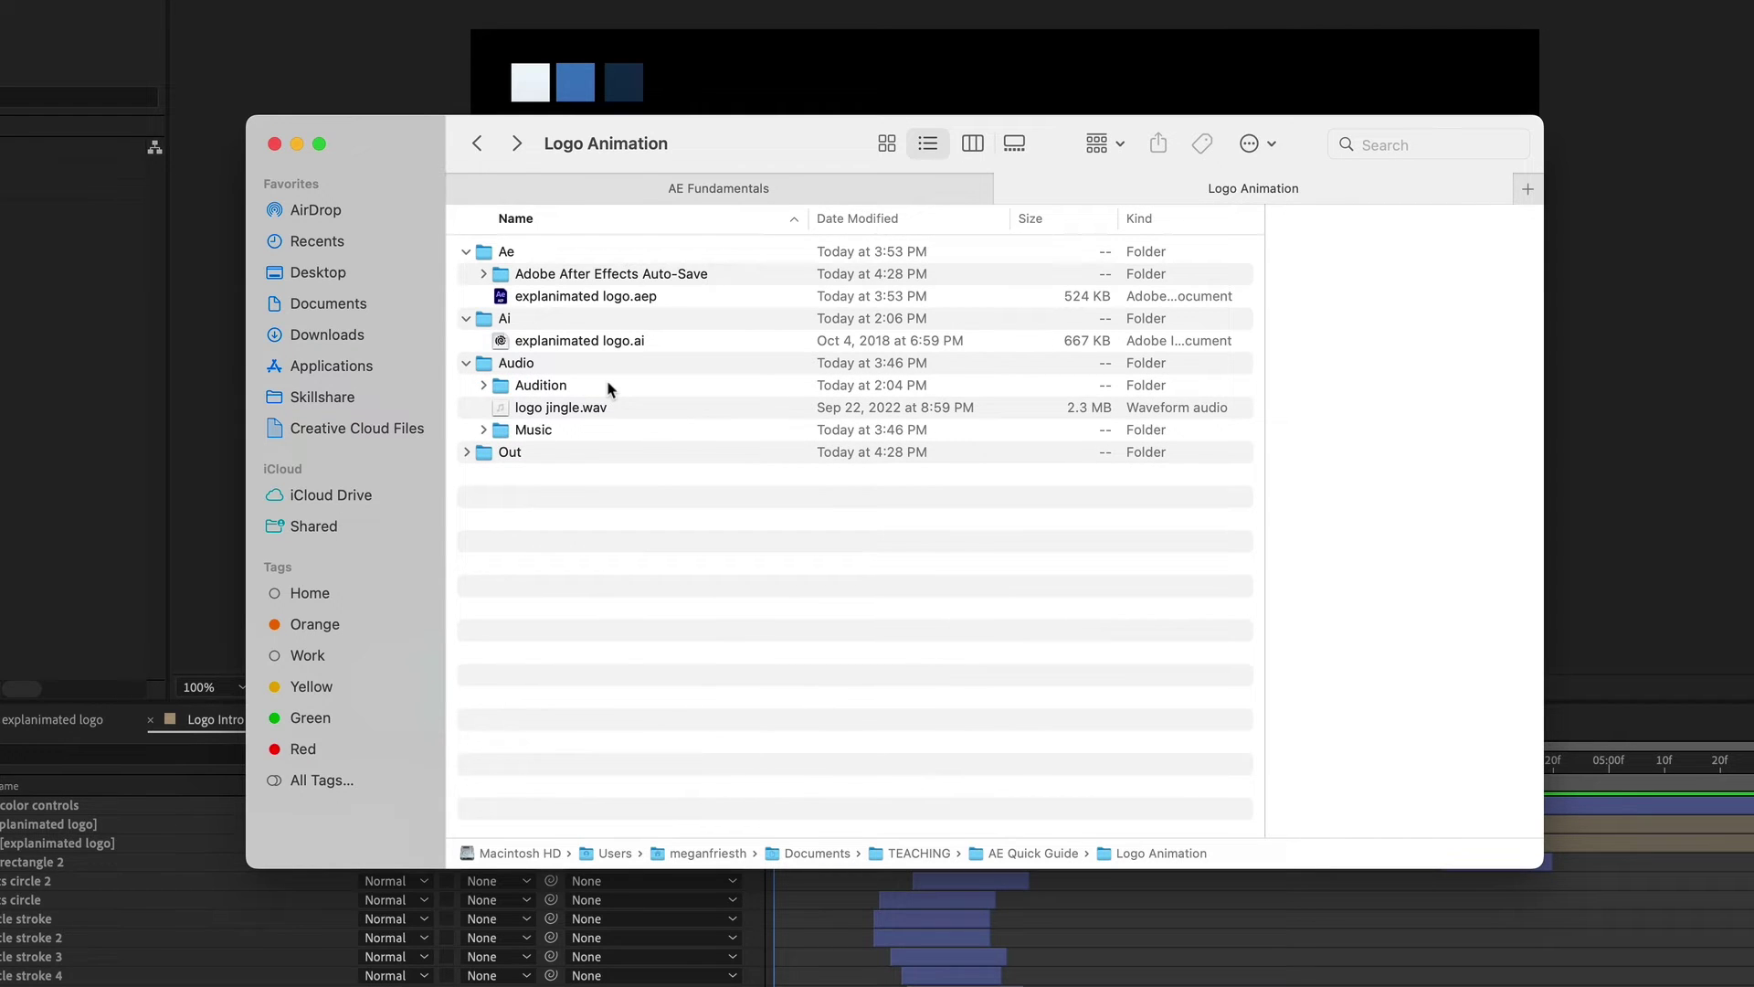
left_click(566, 386)
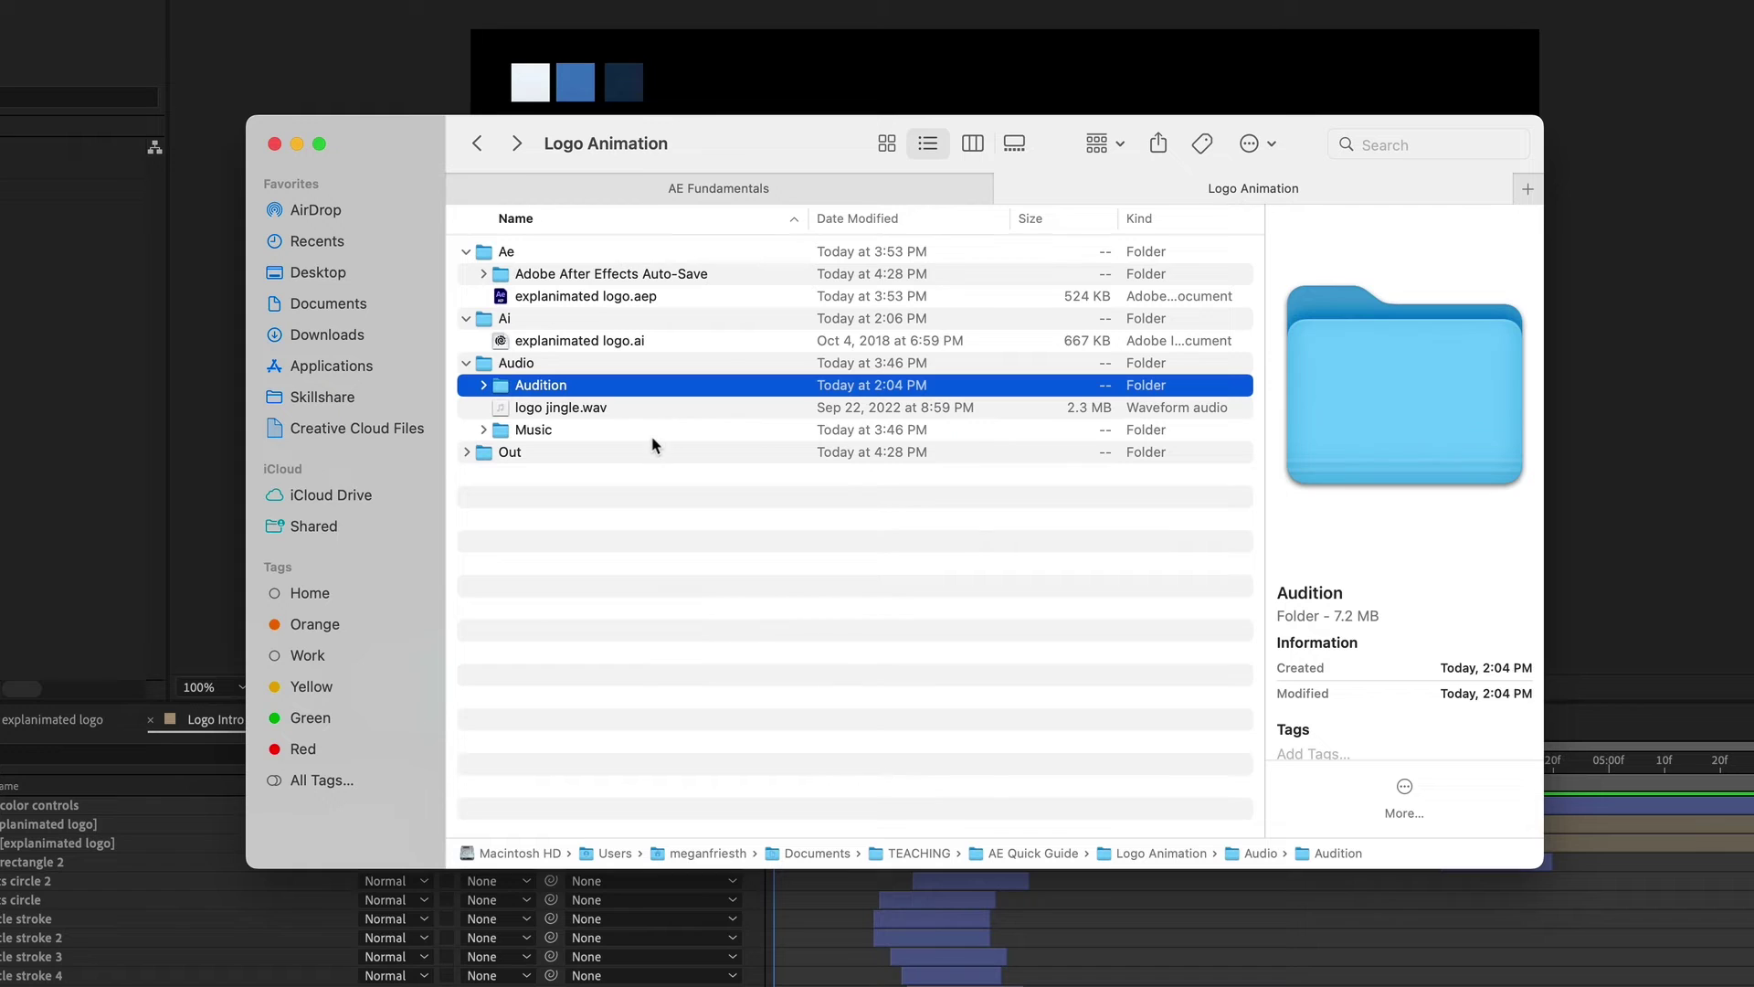
left_click(467, 363)
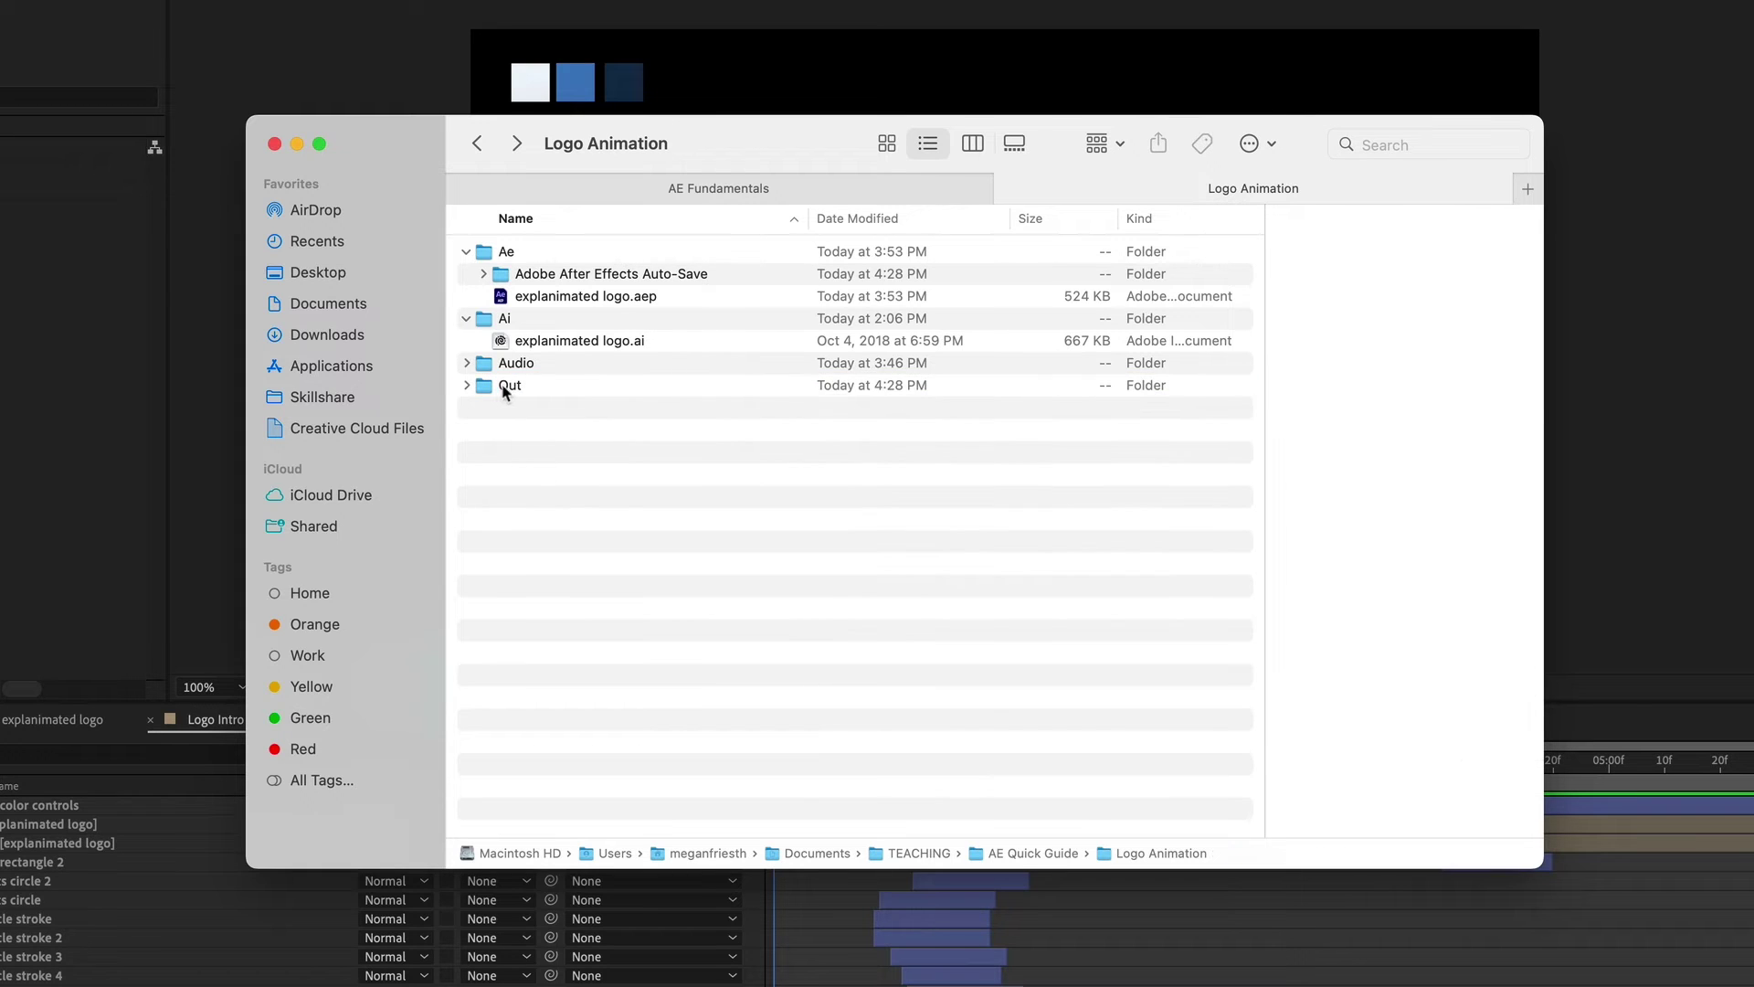
left_click(525, 385)
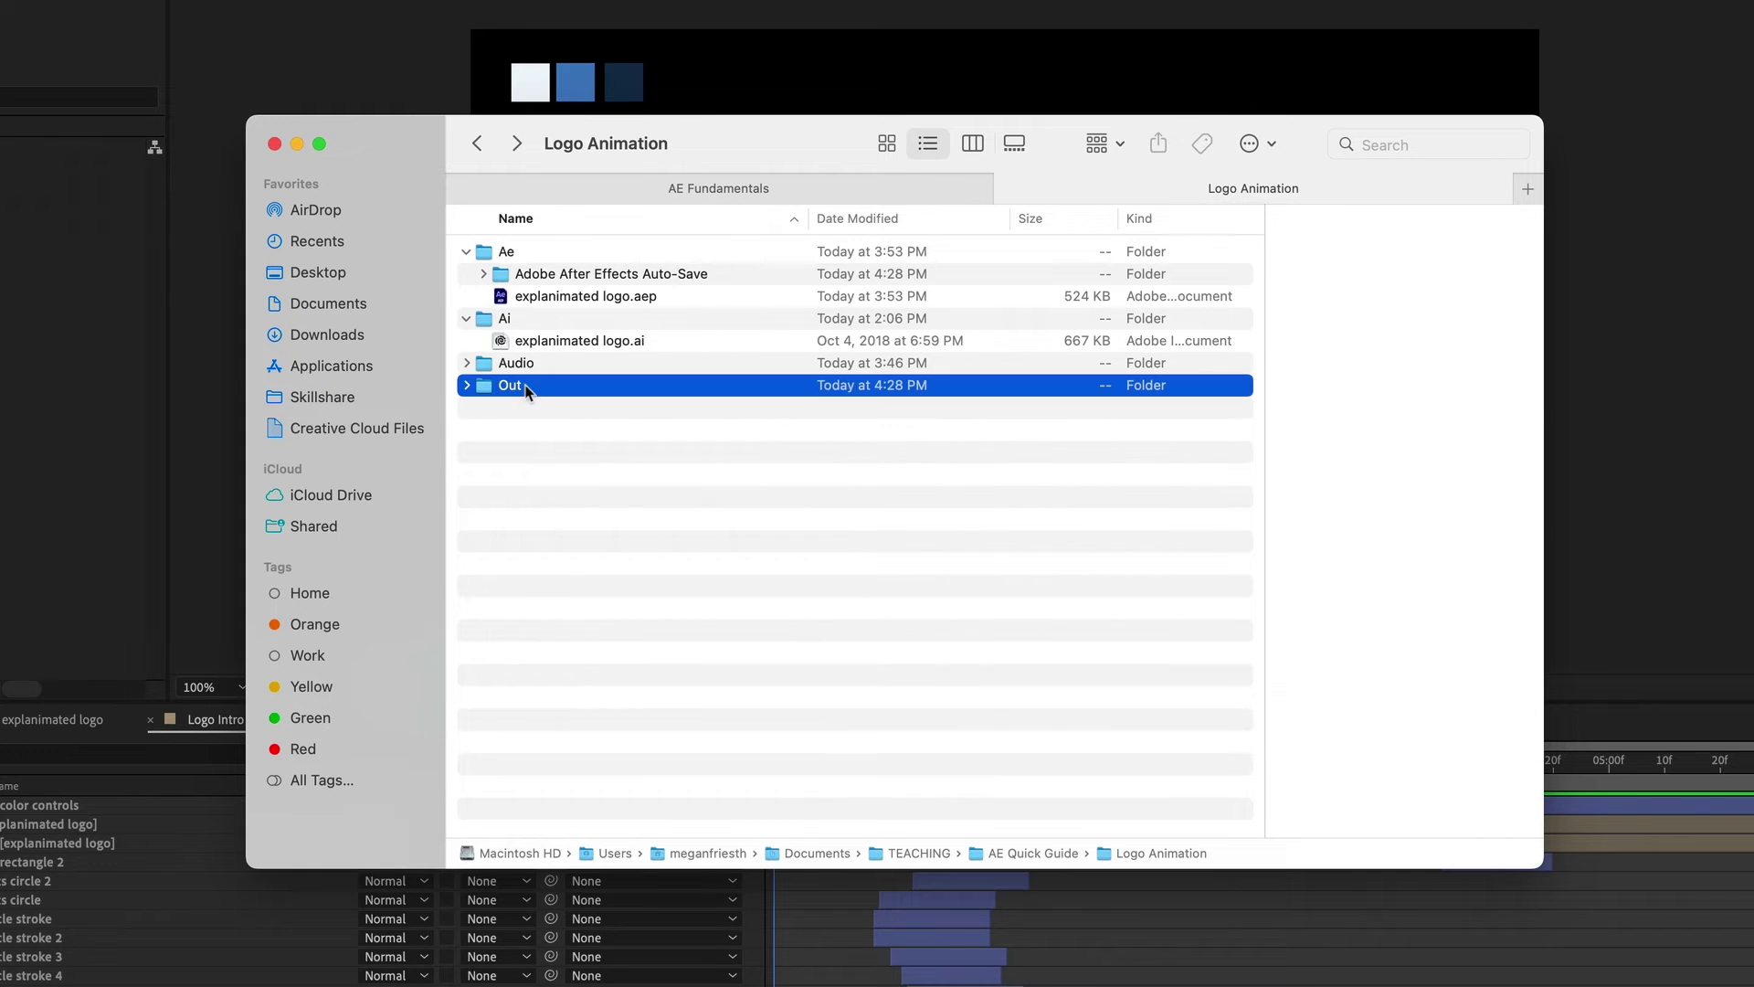
left_click(467, 385)
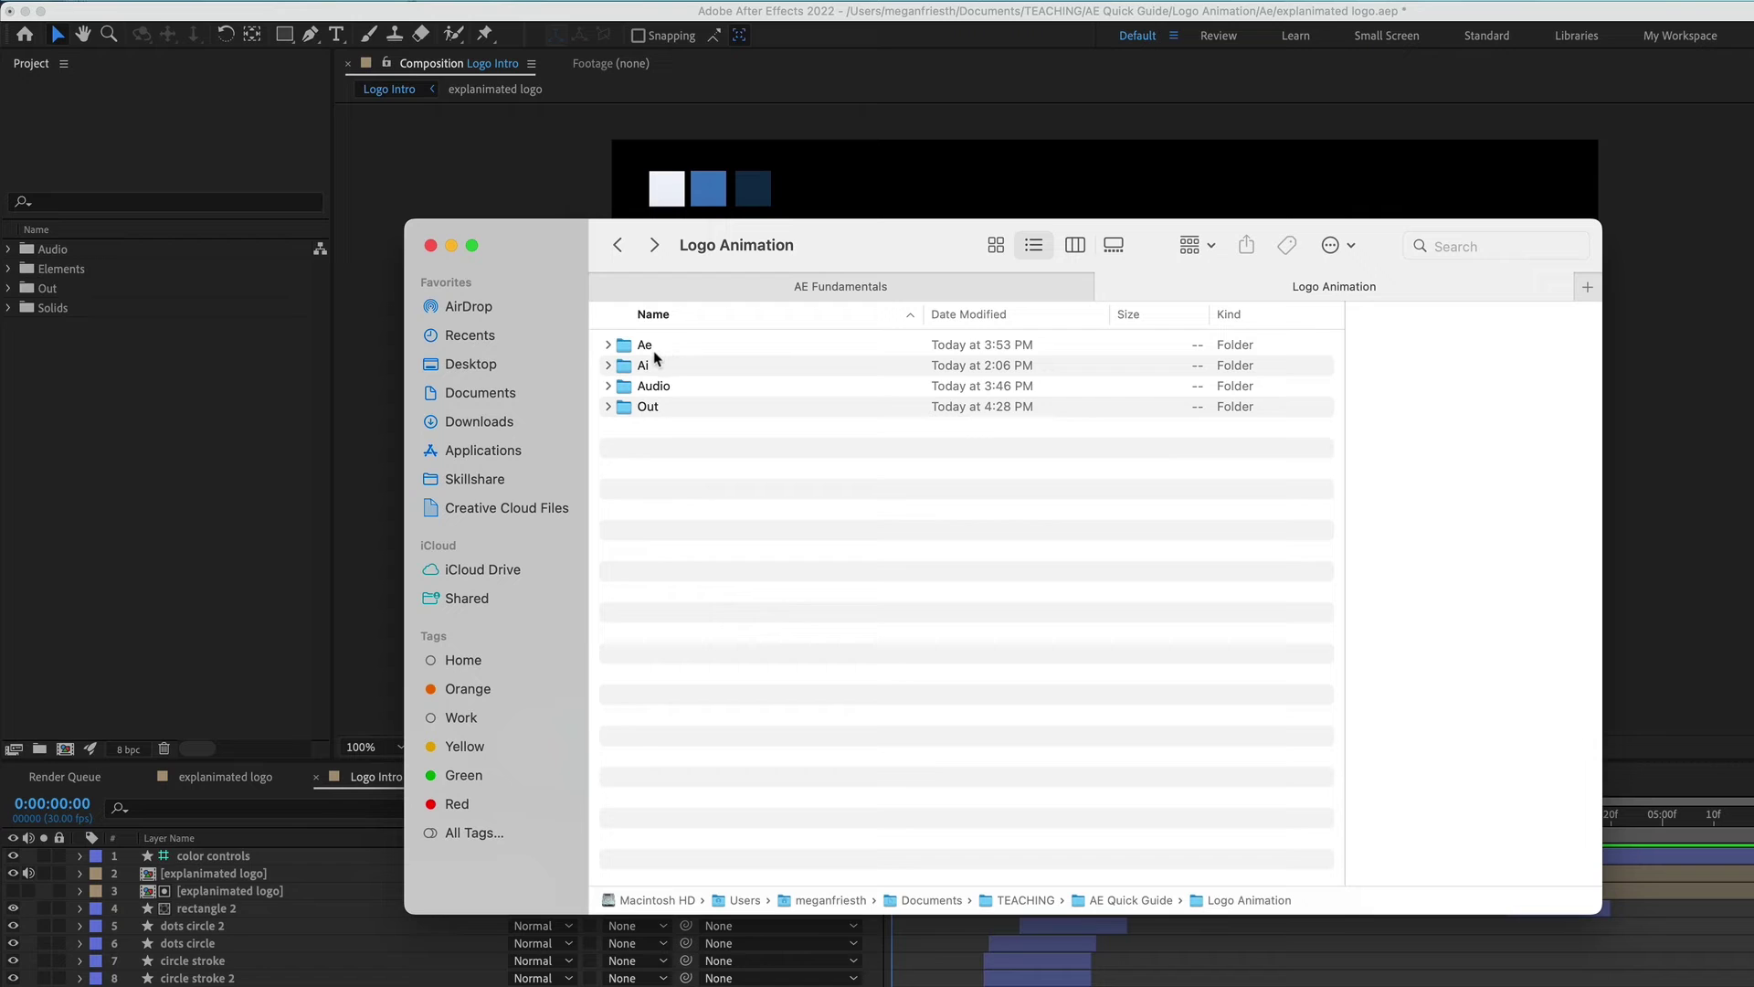
Step: Create an Untitled 1 folder in the Project panel, delete it again, and select Elements
left_click(65, 375)
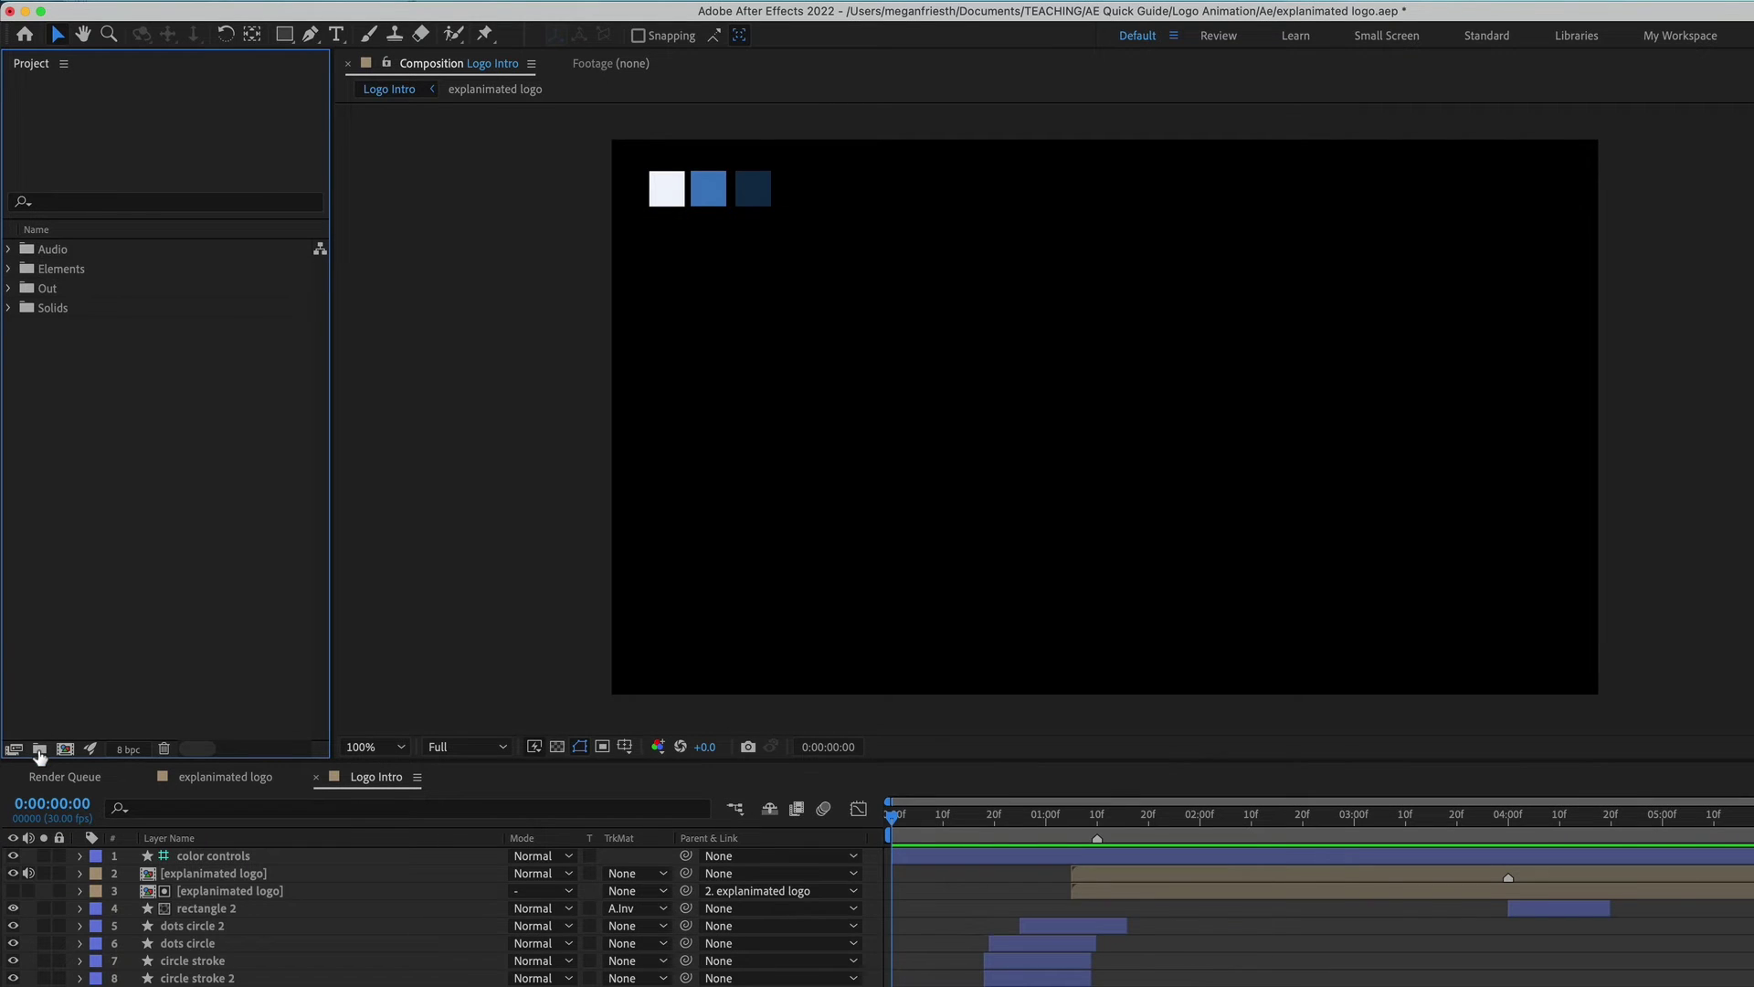
left_click(39, 750)
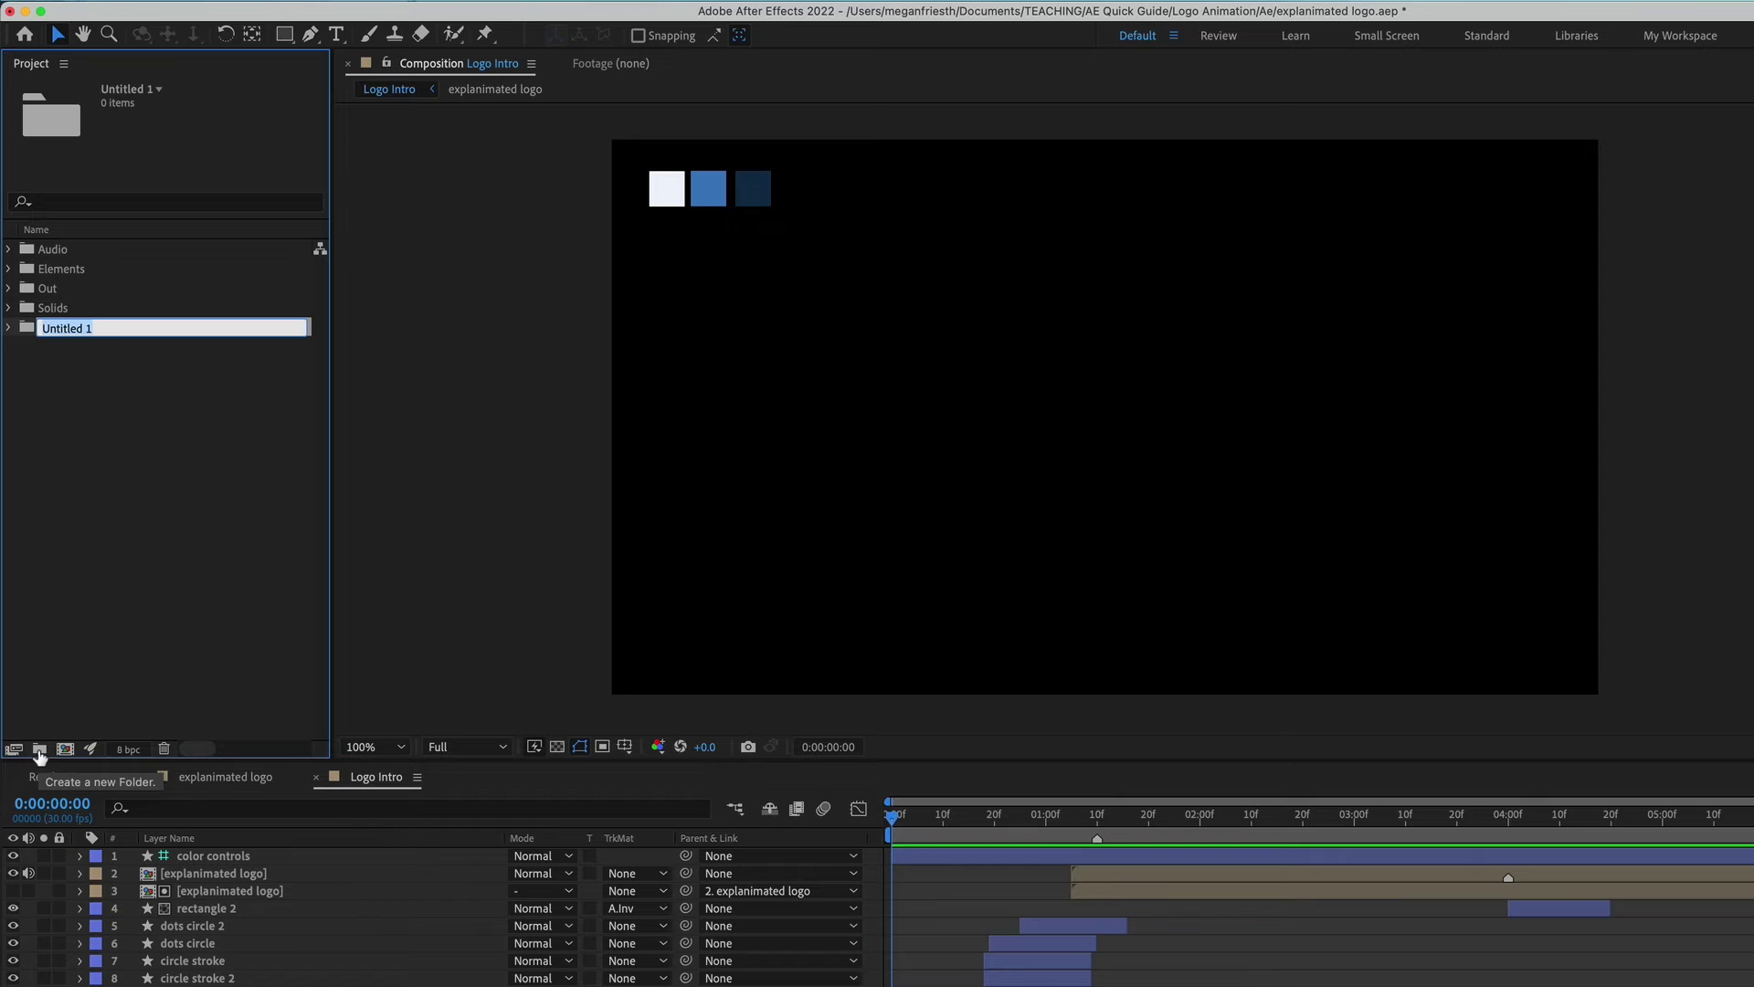
left_click(160, 587)
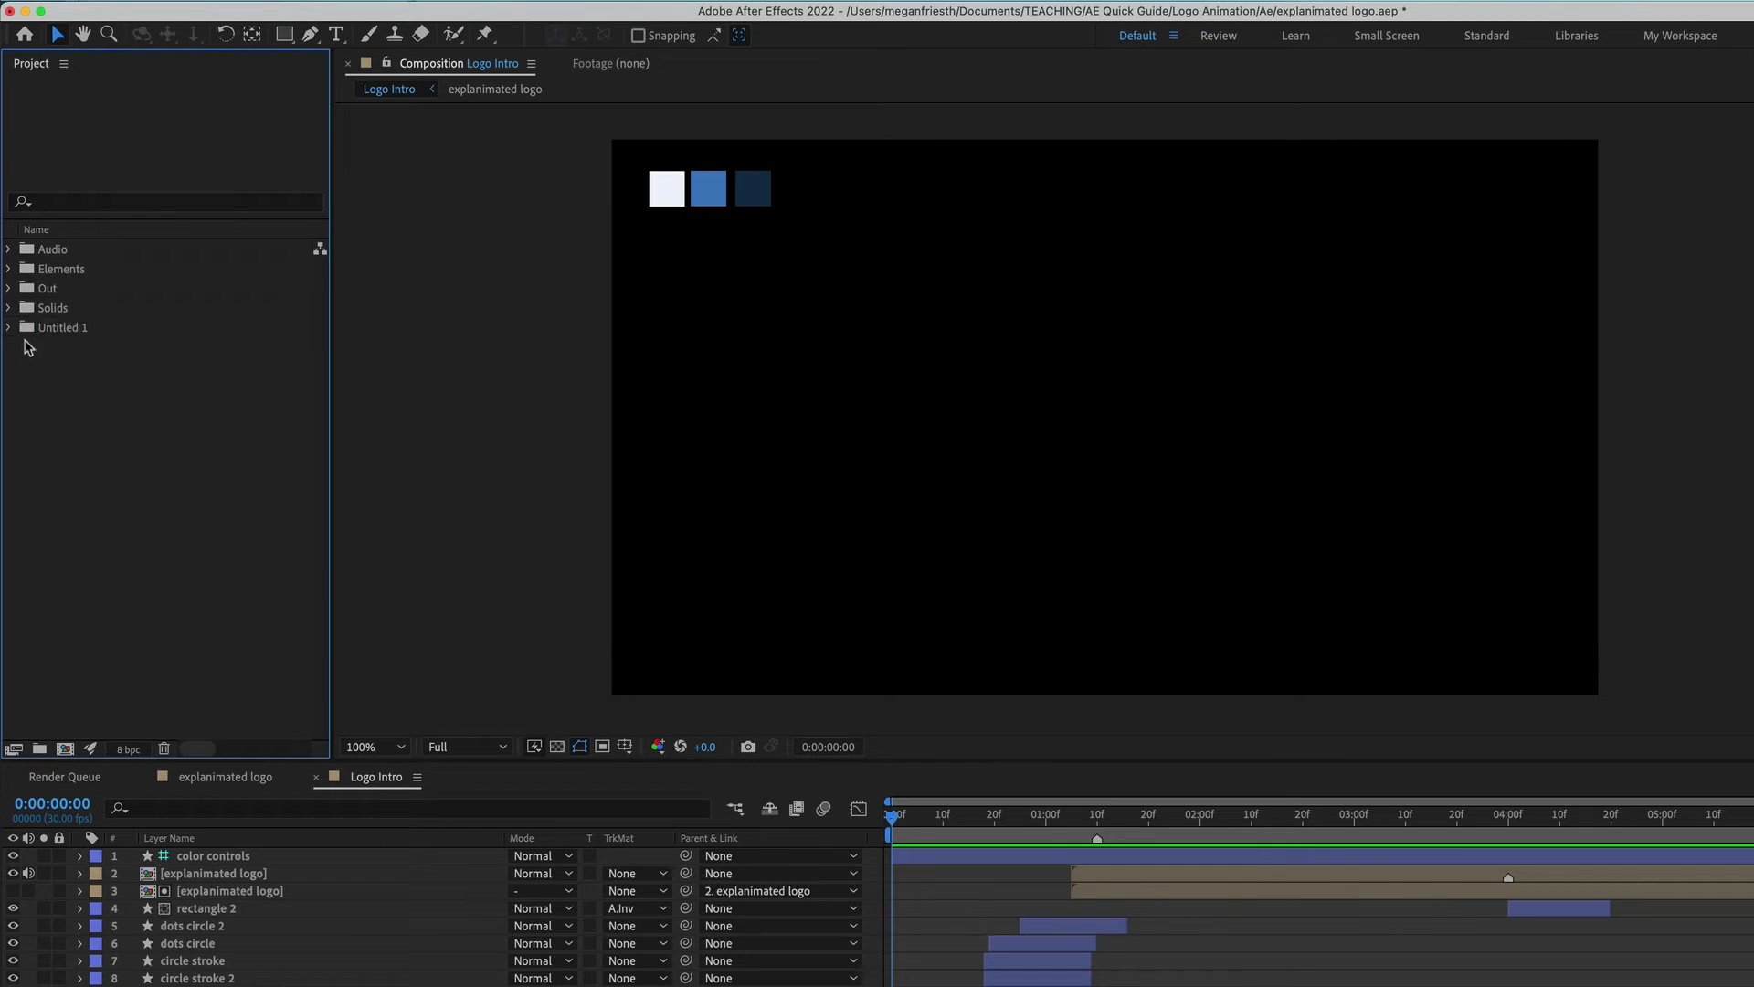
left_click(25, 329)
left_click(164, 749)
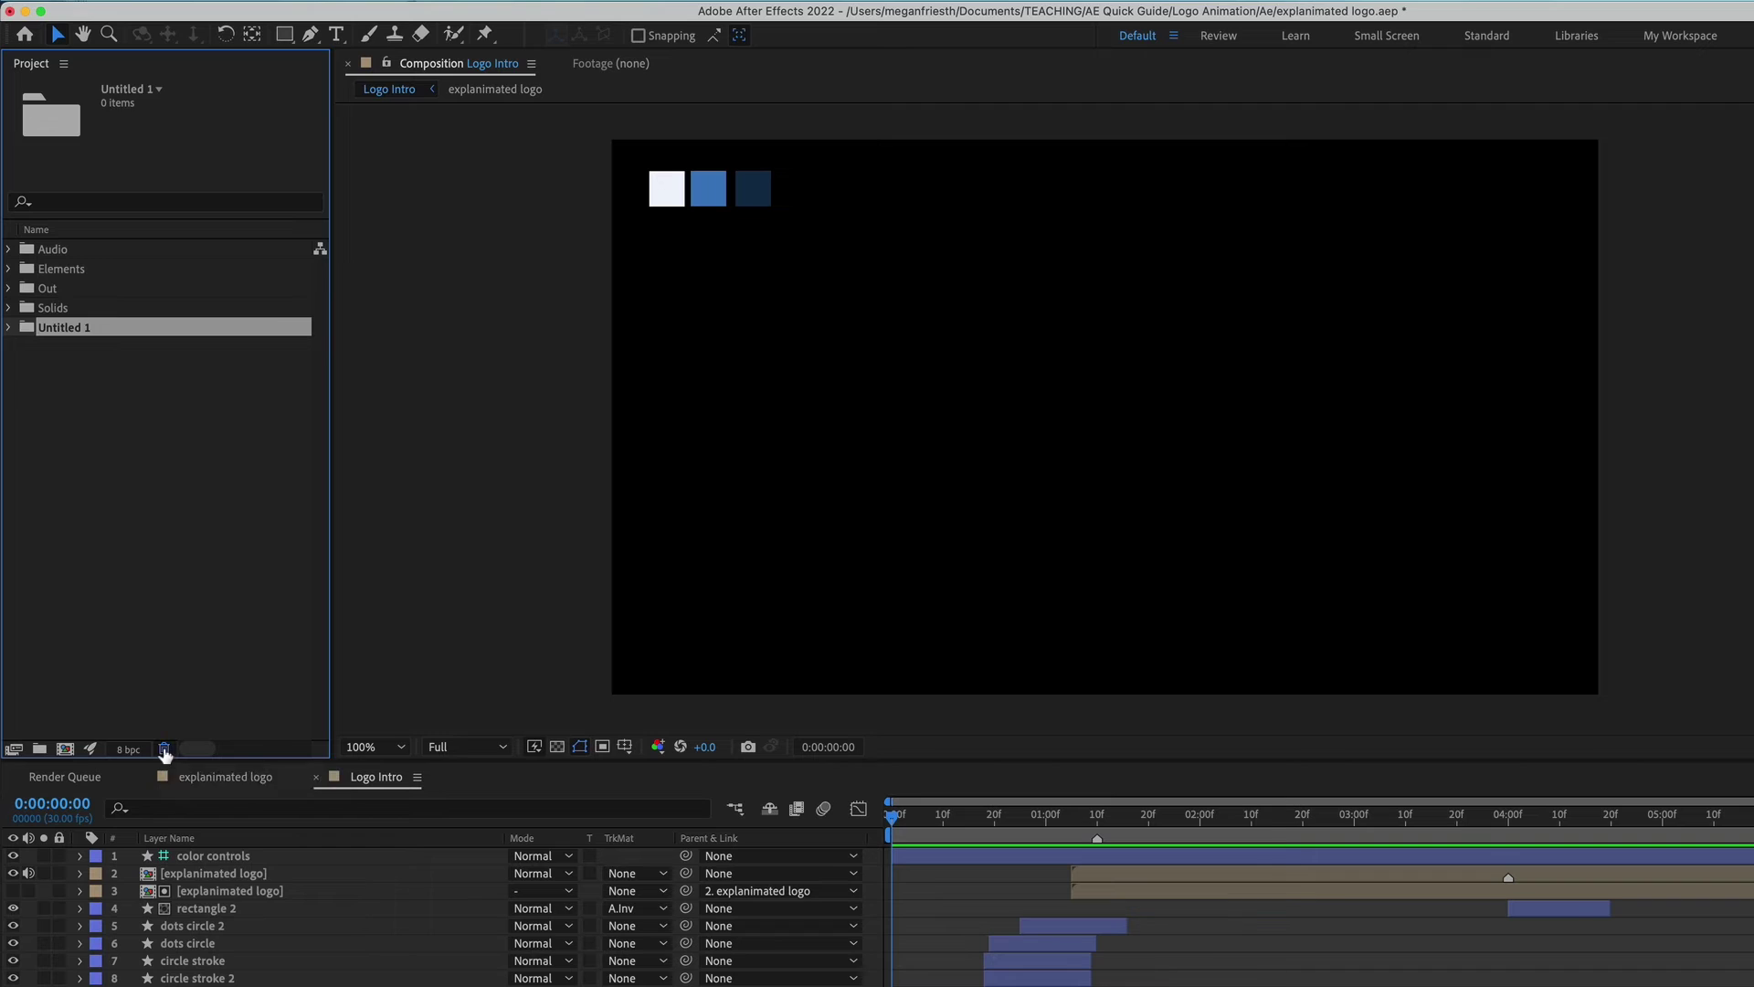
left_click(68, 271)
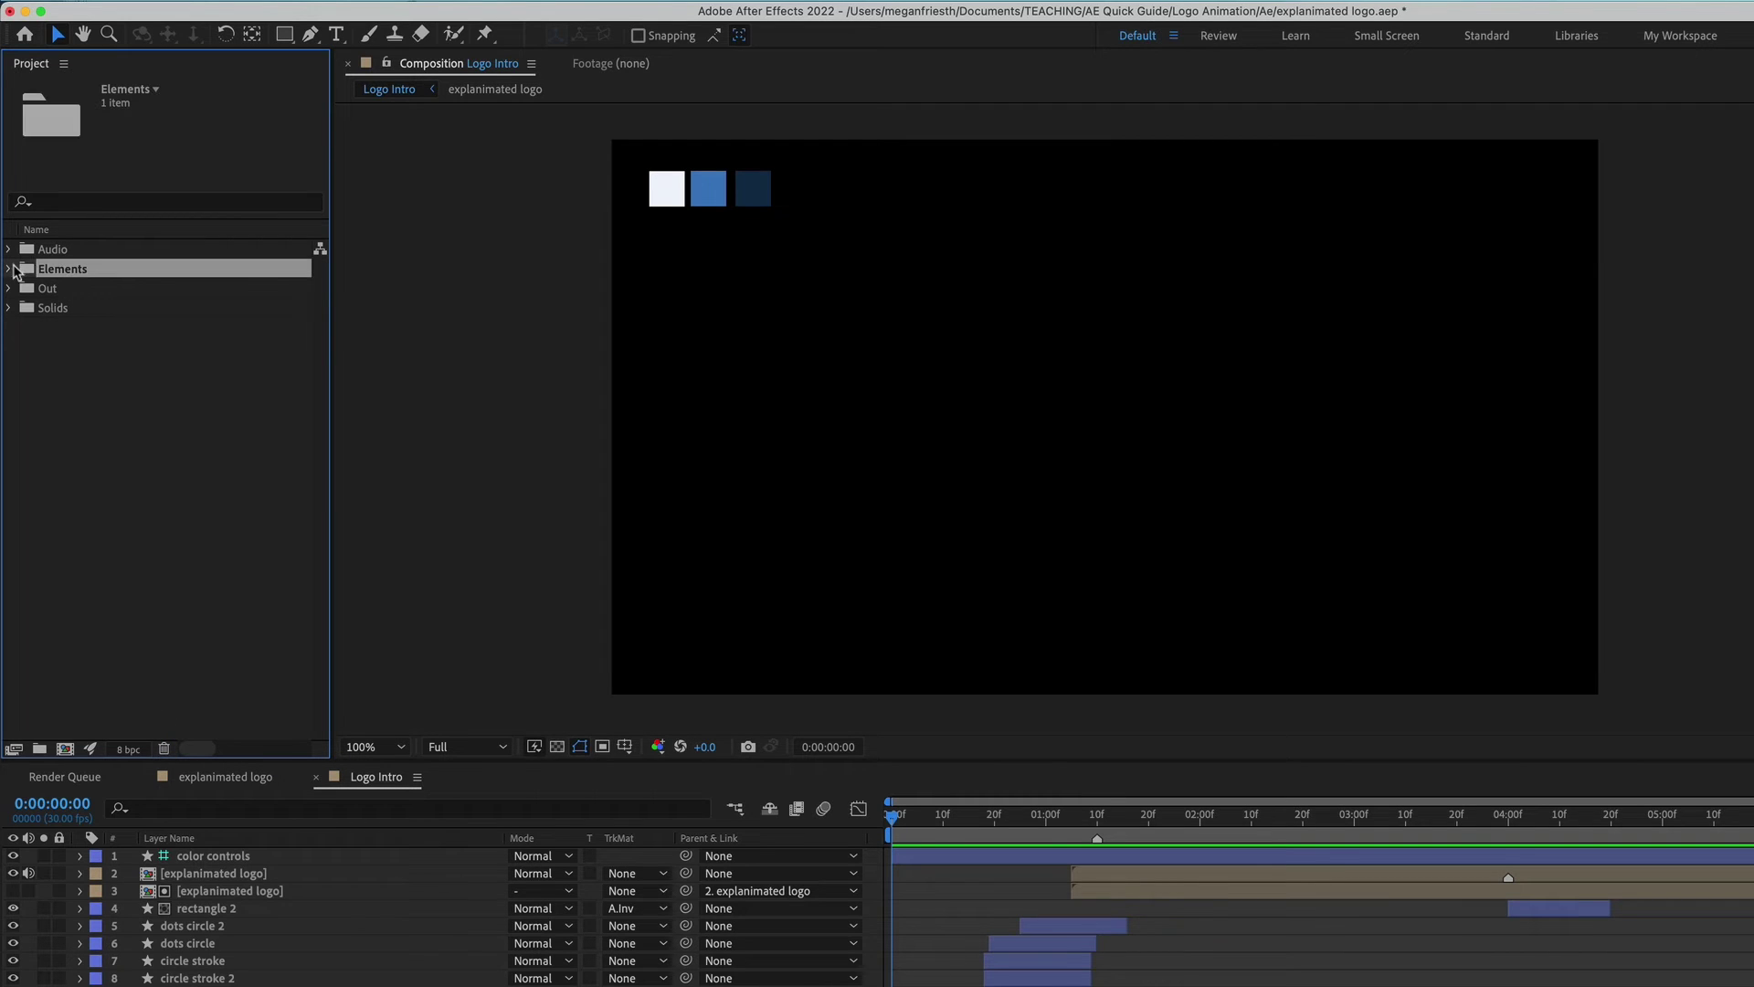
Step: Expand the Elements and Out folders, then select Logo Intro and the Solids folder
left_click(9, 269)
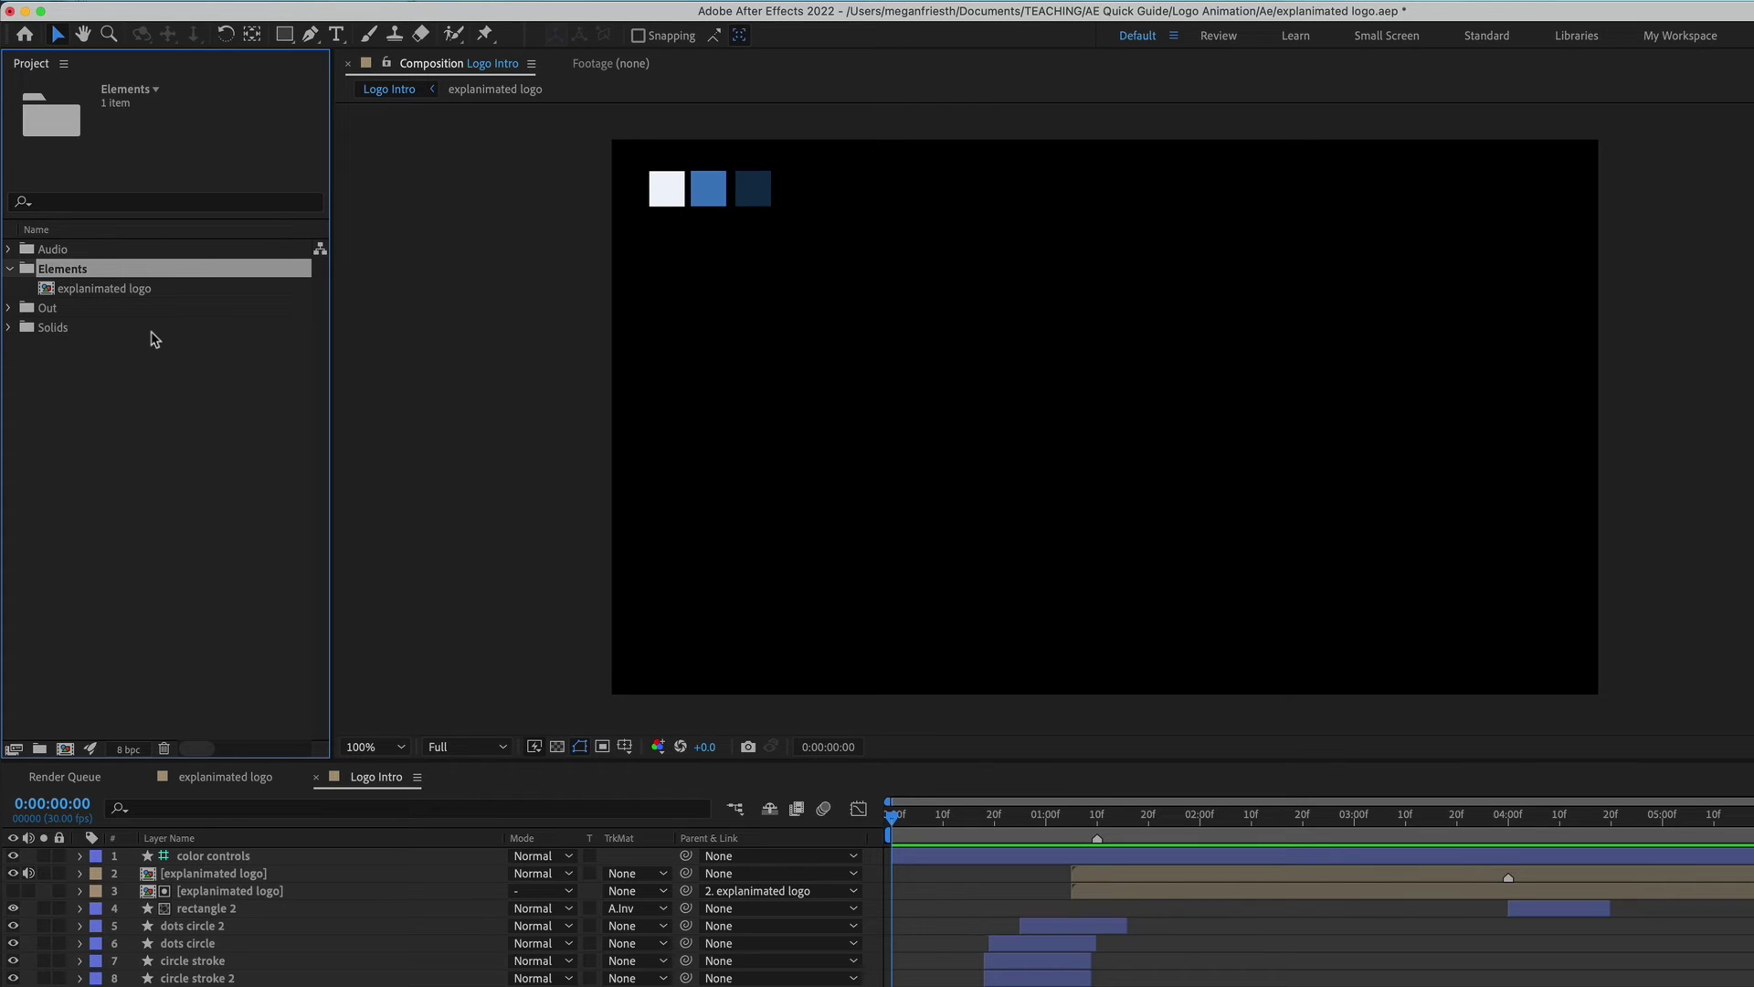
left_click(8, 309)
left_click(101, 331)
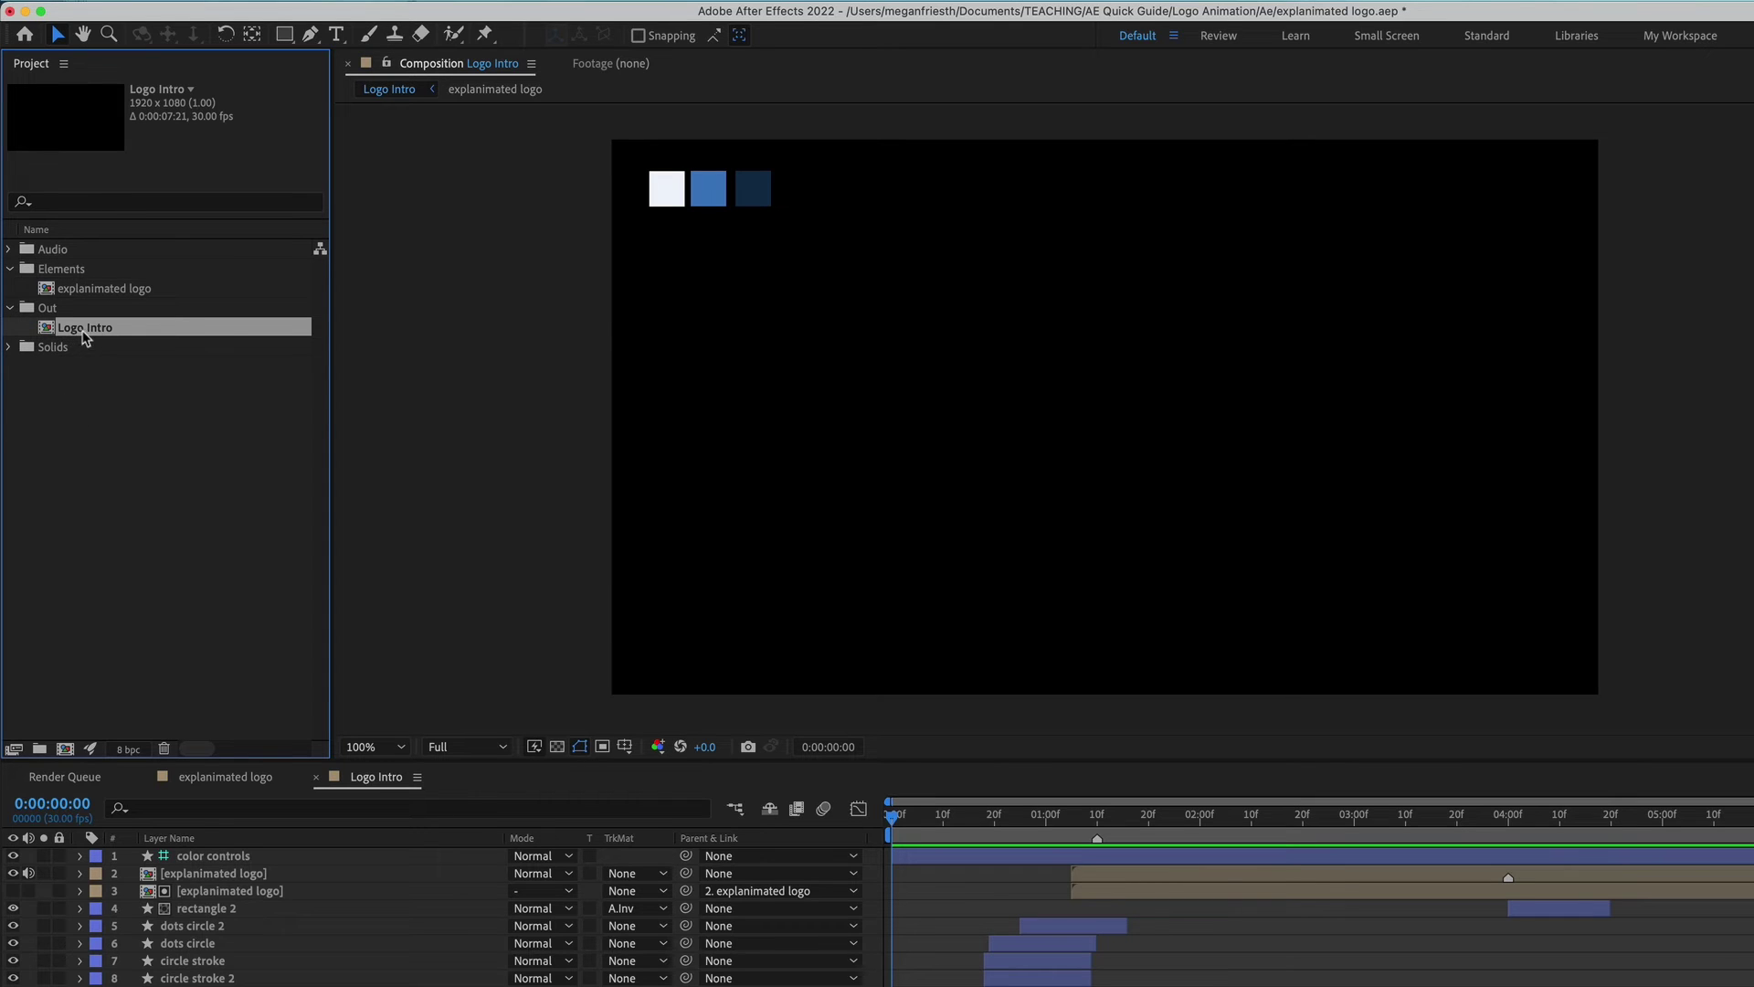
left_click(52, 353)
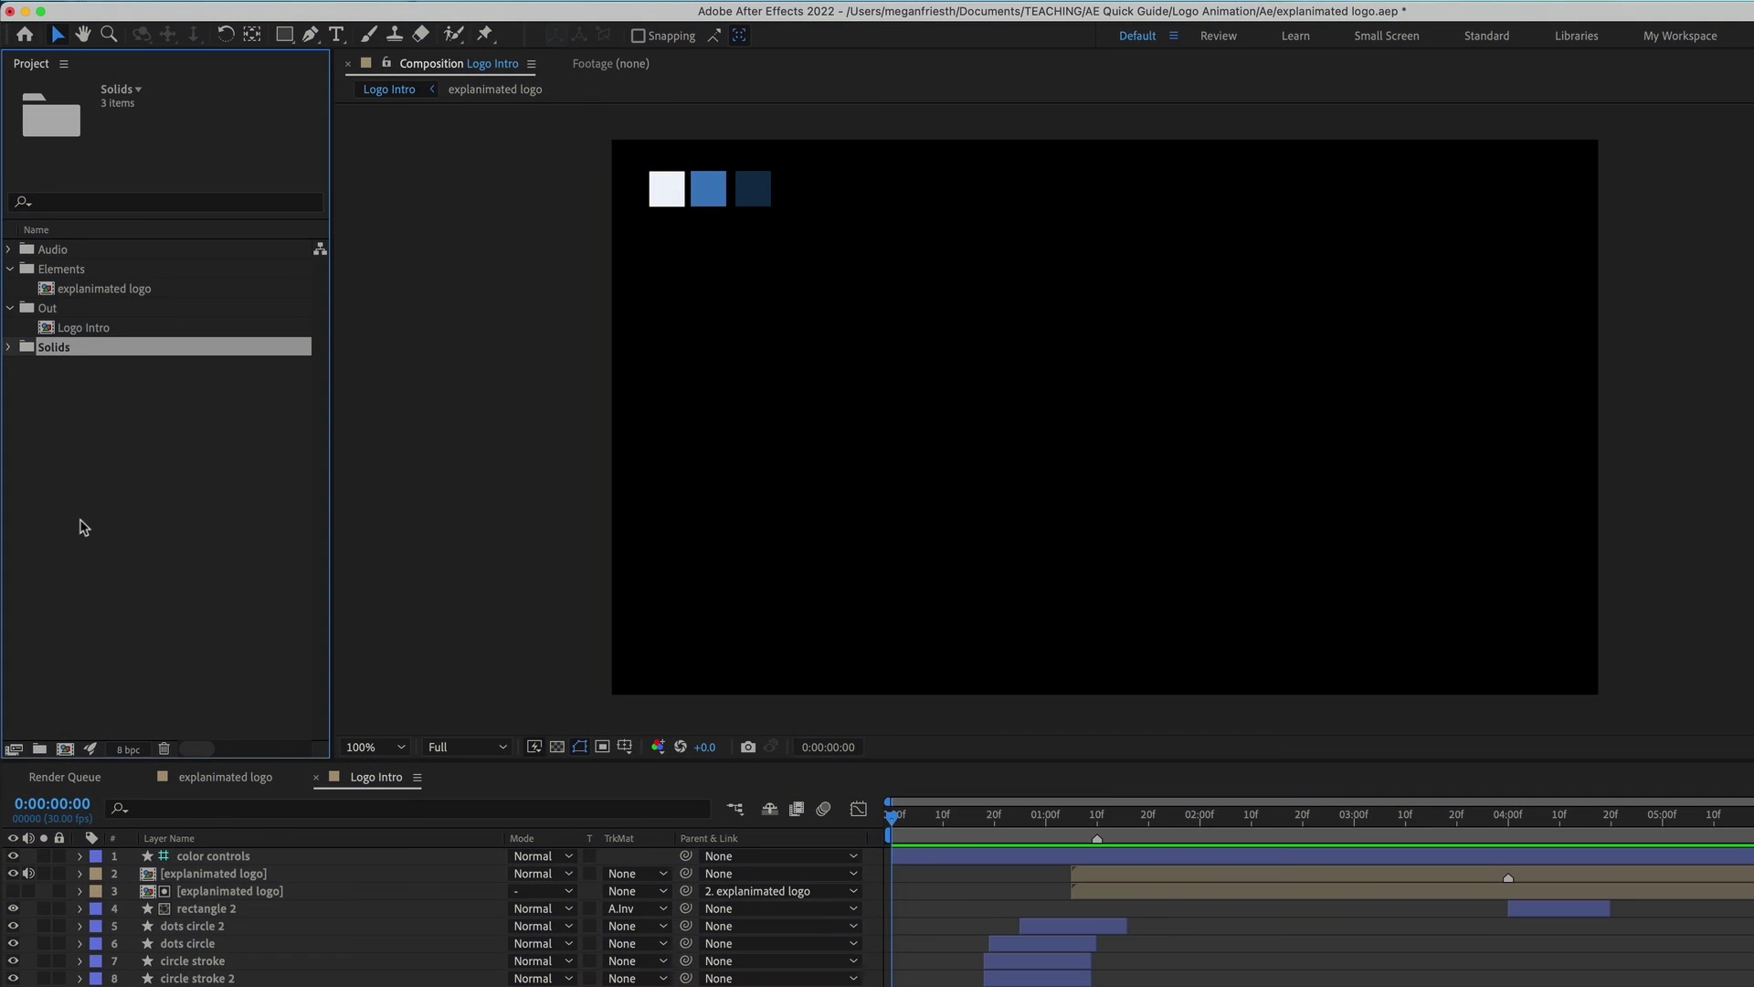
Step: Put the explanimated logo item in the Elements folder into rename mode
left_click(77, 291)
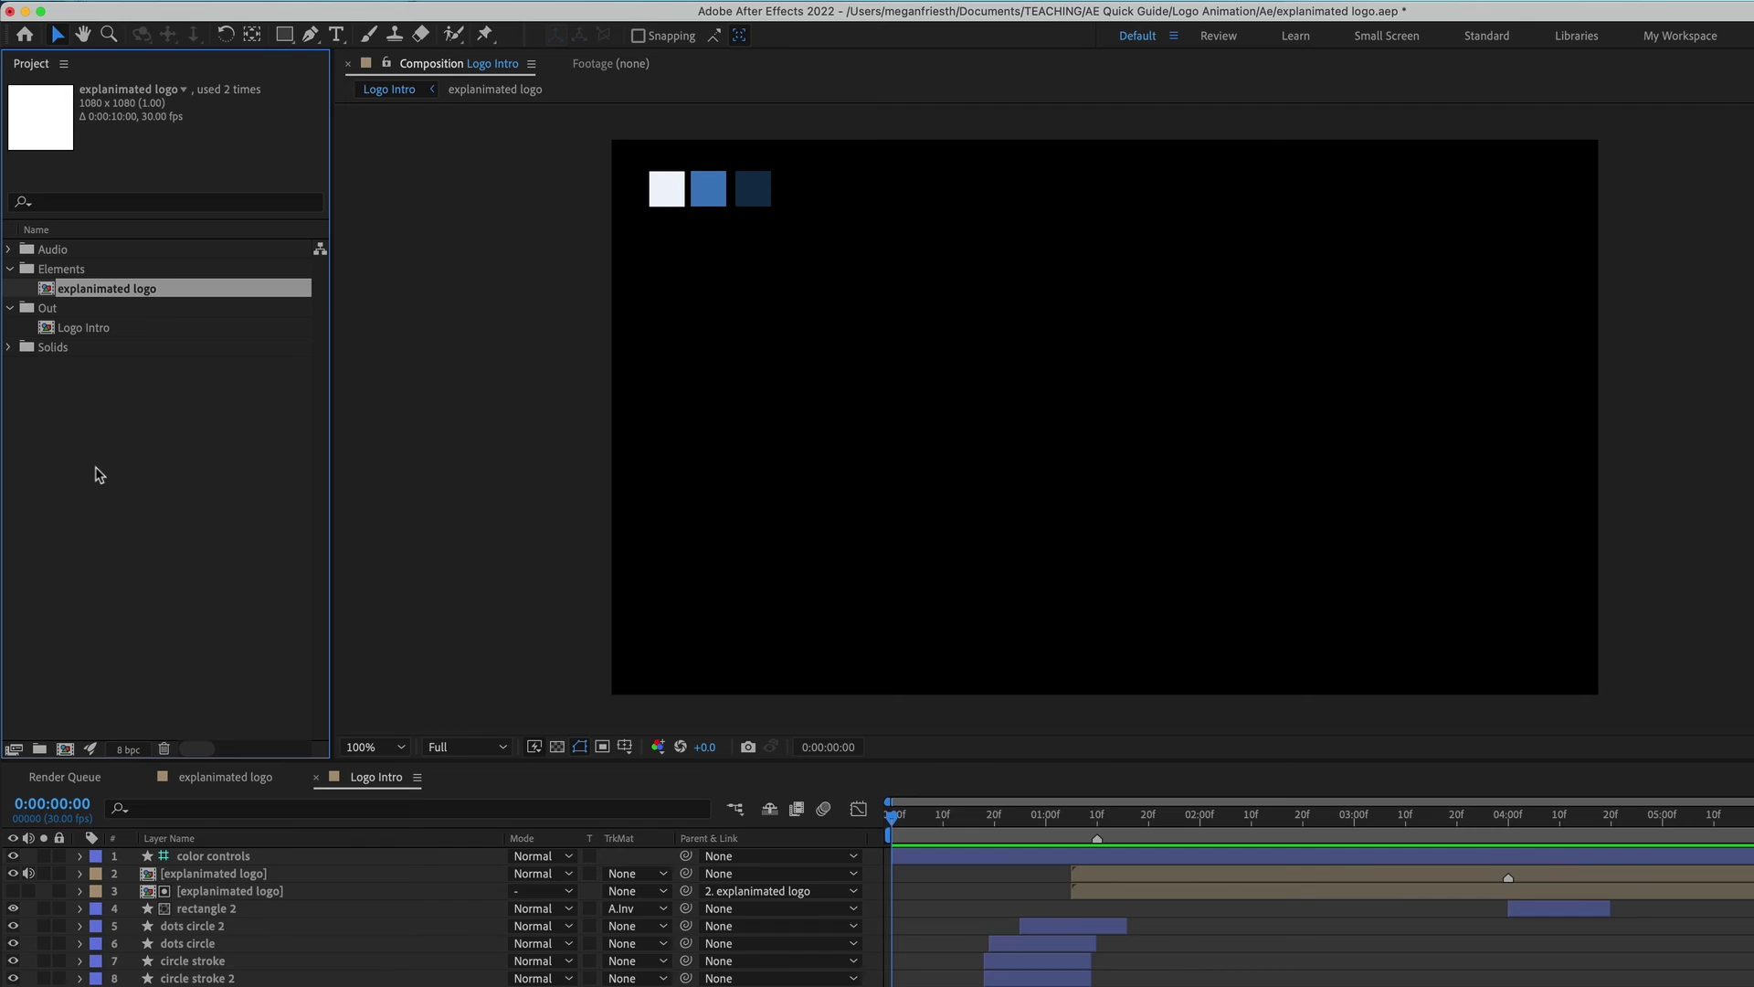
key("Return")
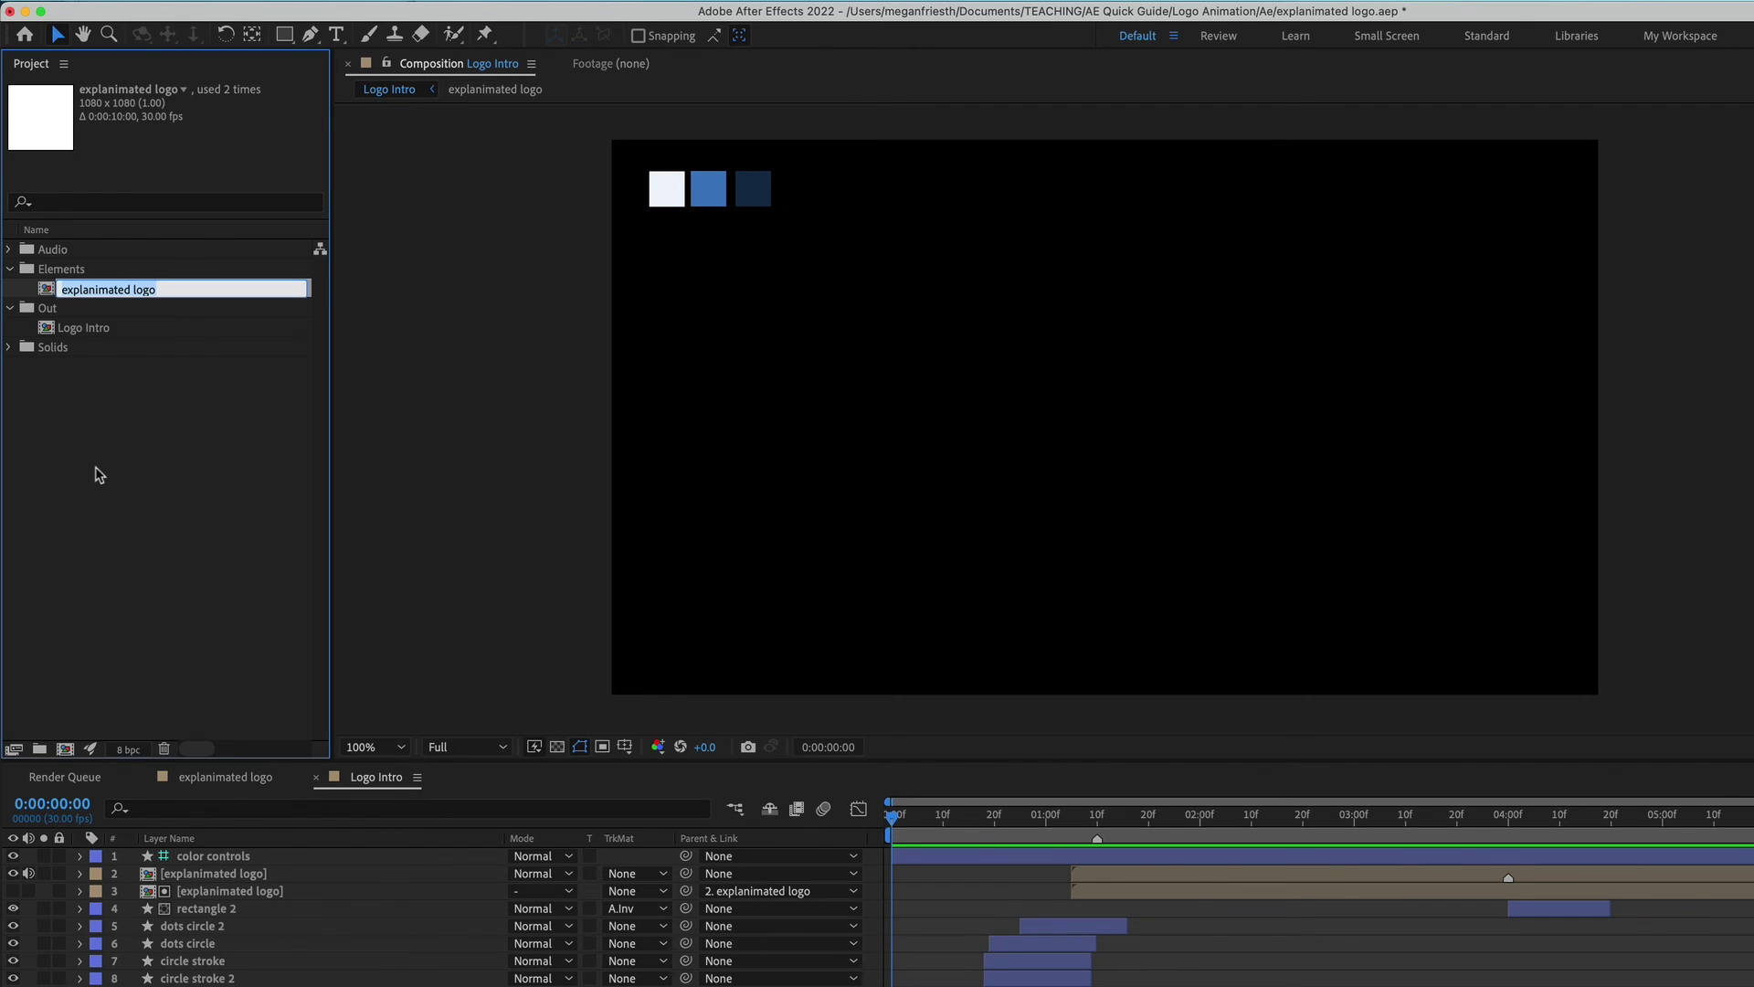